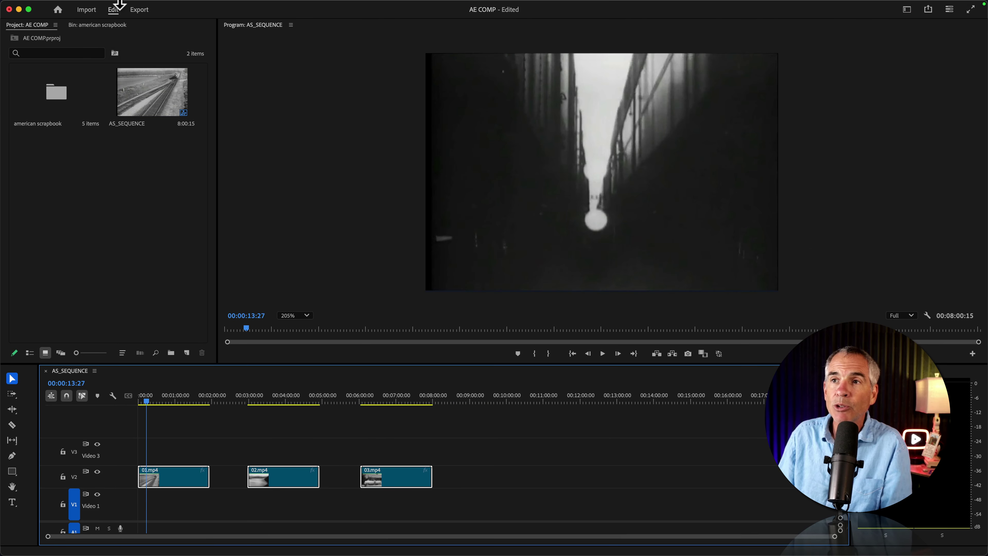
- Check the sequence's frame size and timebase in its settings, and close the new composition dialog without creating anything
left_click(156, 5)
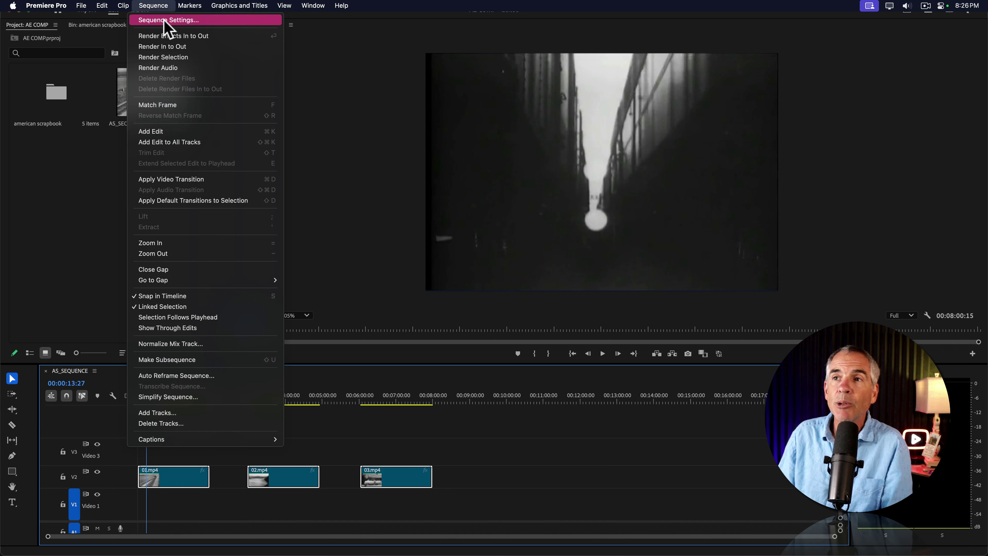
left_click(185, 21)
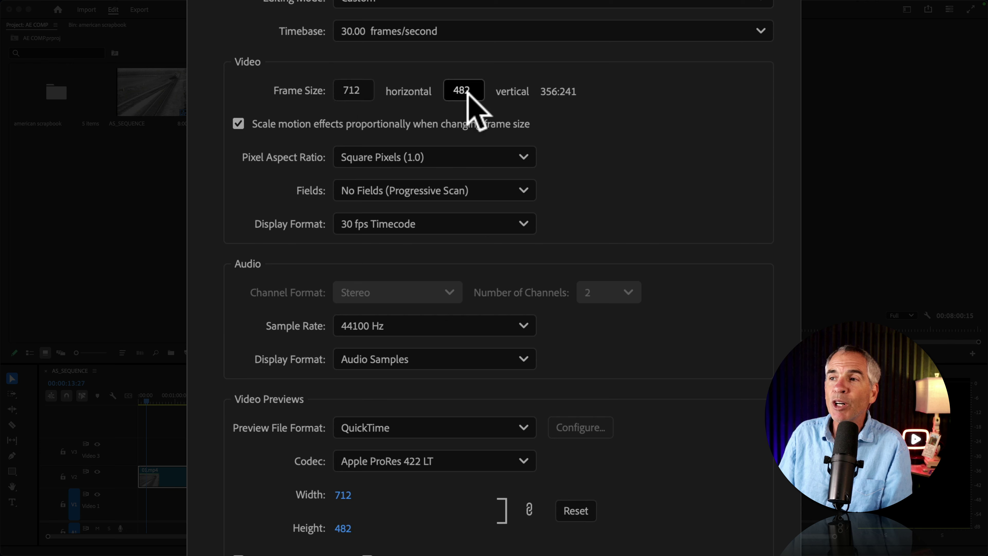
left_click(520, 224)
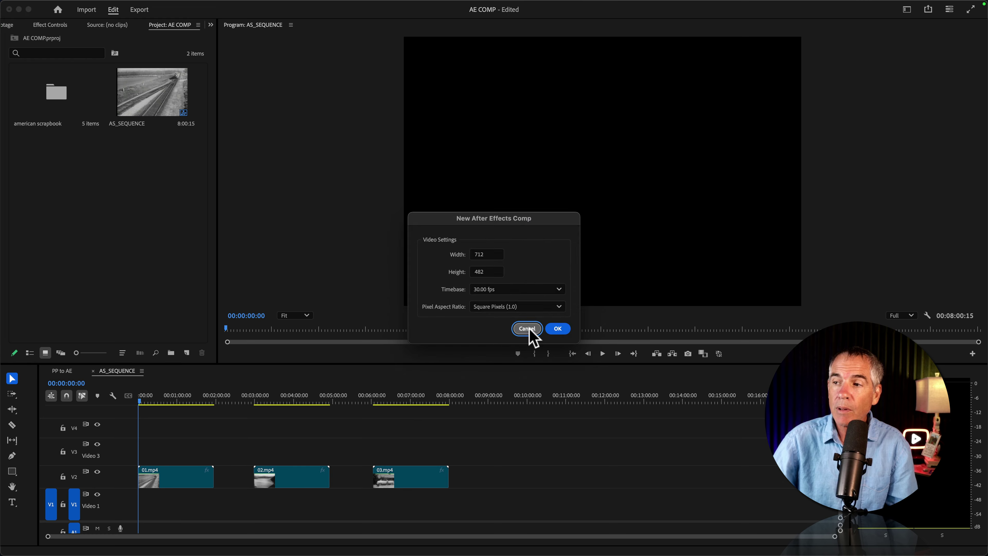
left_click(529, 335)
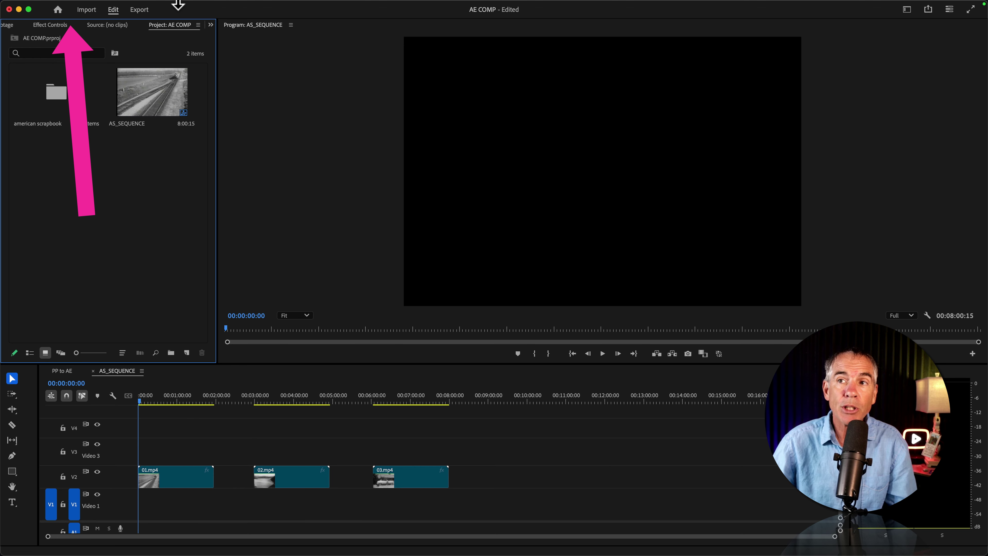
- Create a new linked After Effects composition at 712 × 482, 30 fps, square pixels, saving its project as Dynamic Link_AE.aep in the AE folder
left_click(83, 5)
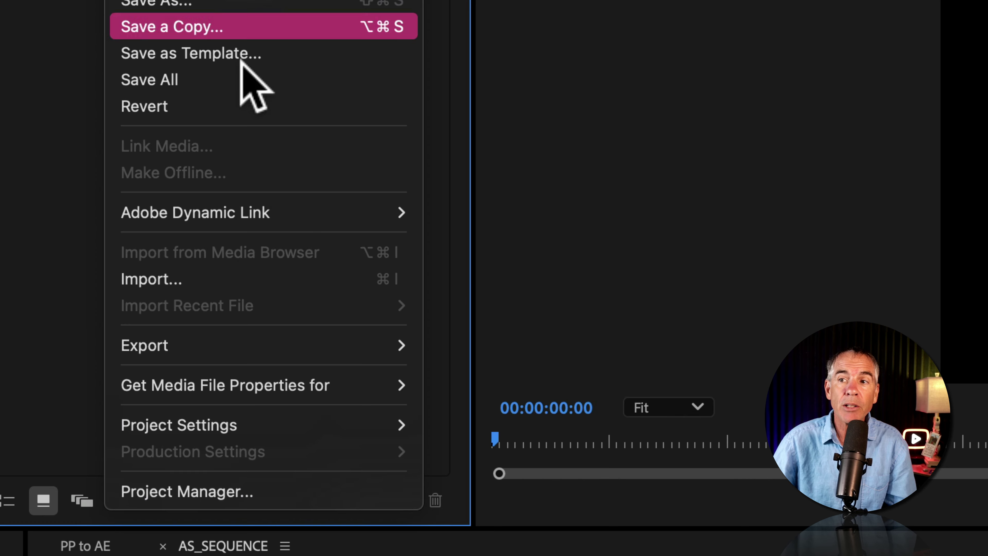
mouse_move(152, 235)
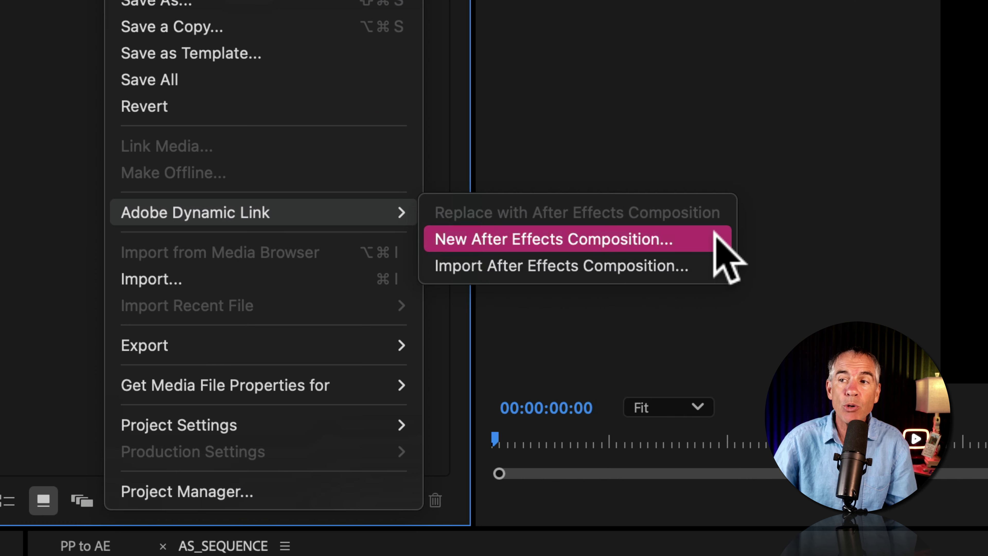
left_click(715, 239)
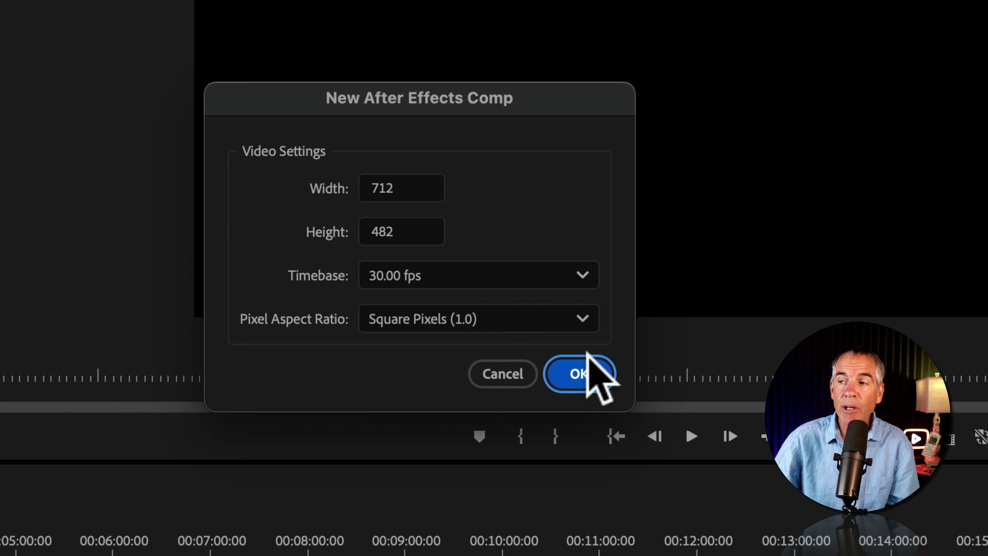
left_click(584, 363)
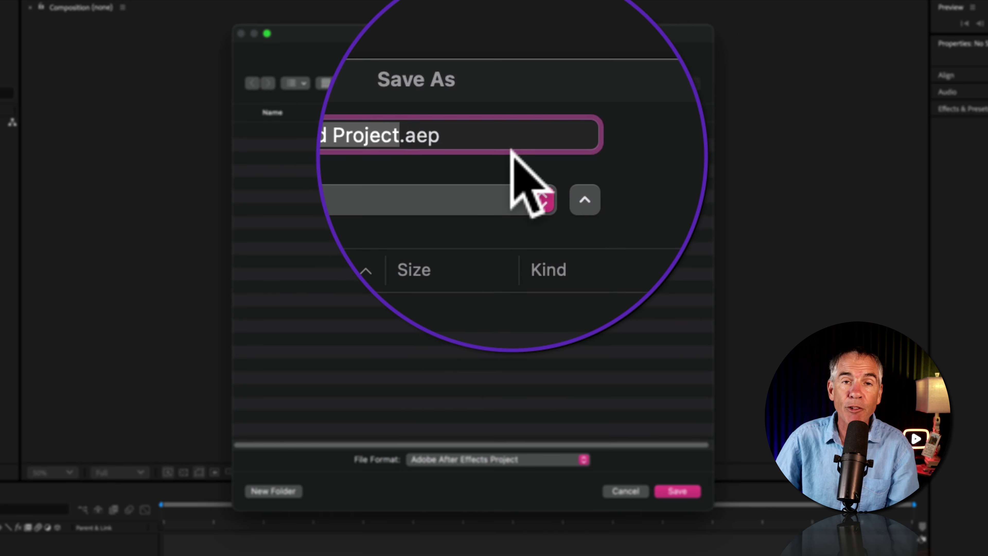
key("BackSpace")
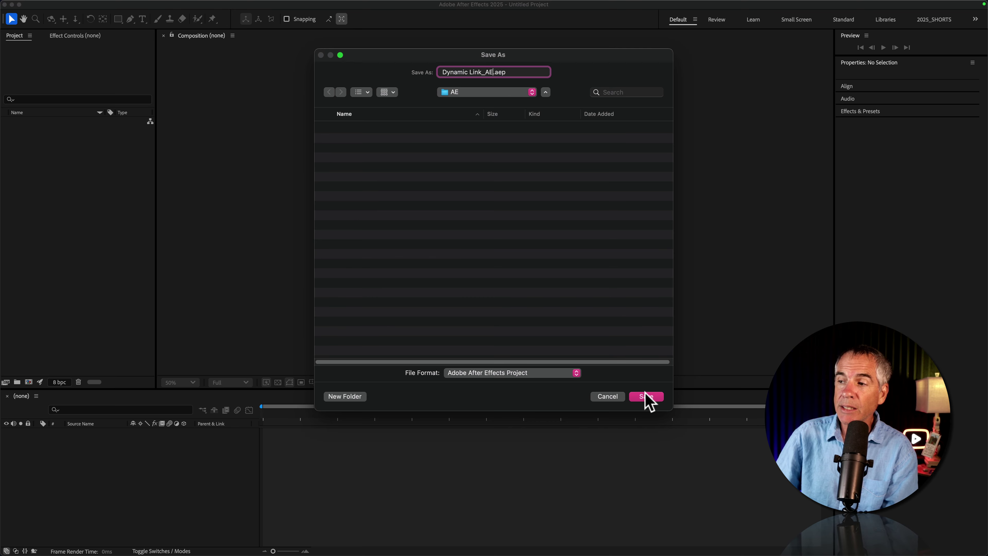
left_click(677, 492)
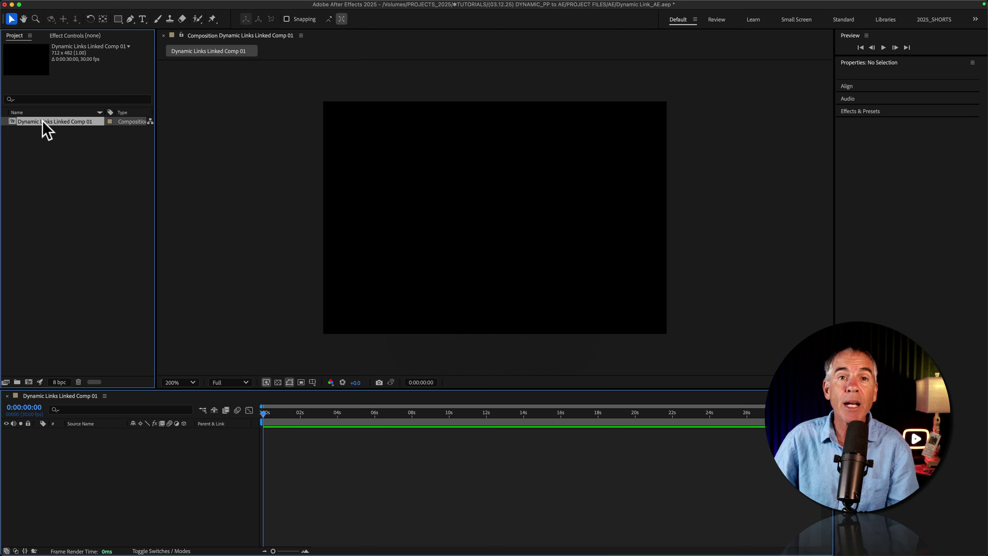
- Rename the linked composition in the project to Comp 01
left_click(68, 223)
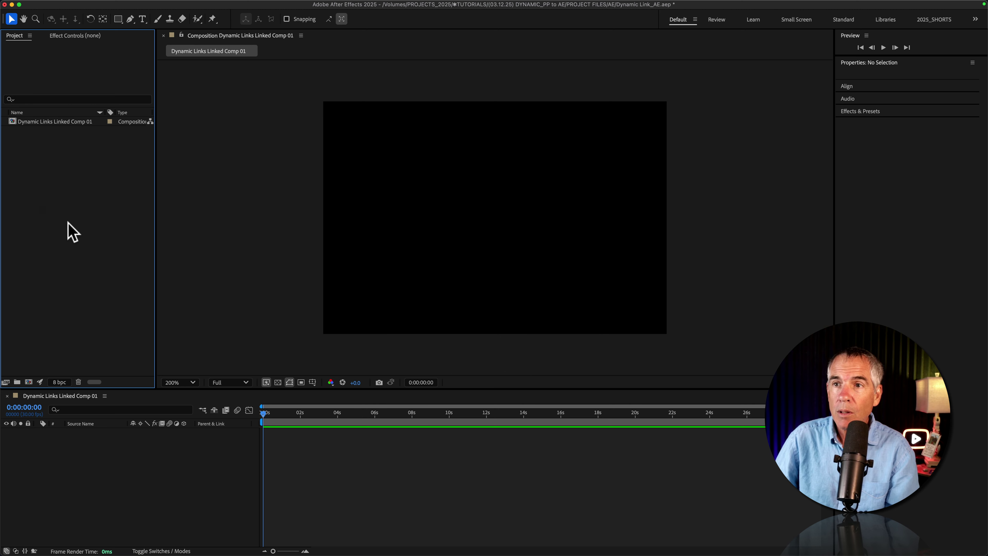
left_click(54, 121)
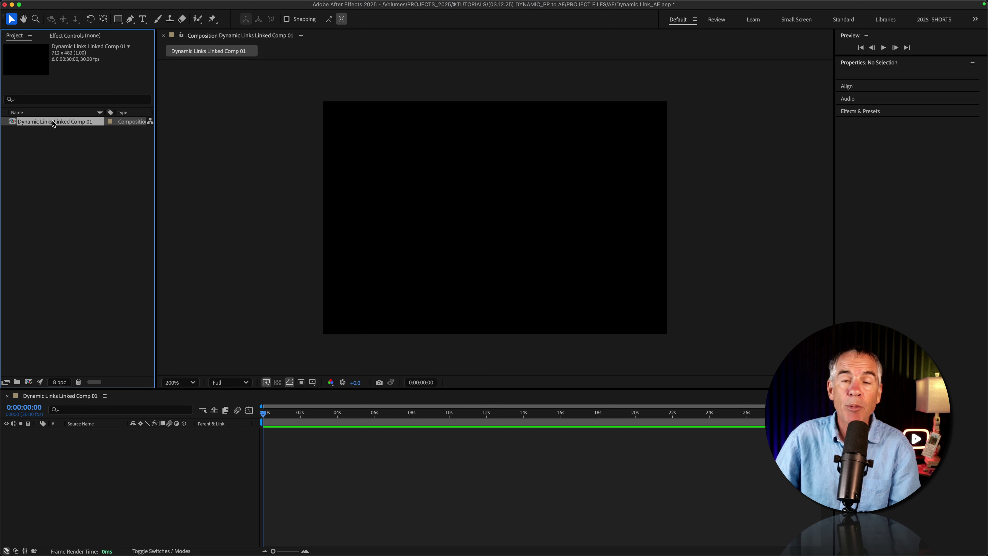
left_click(388, 197)
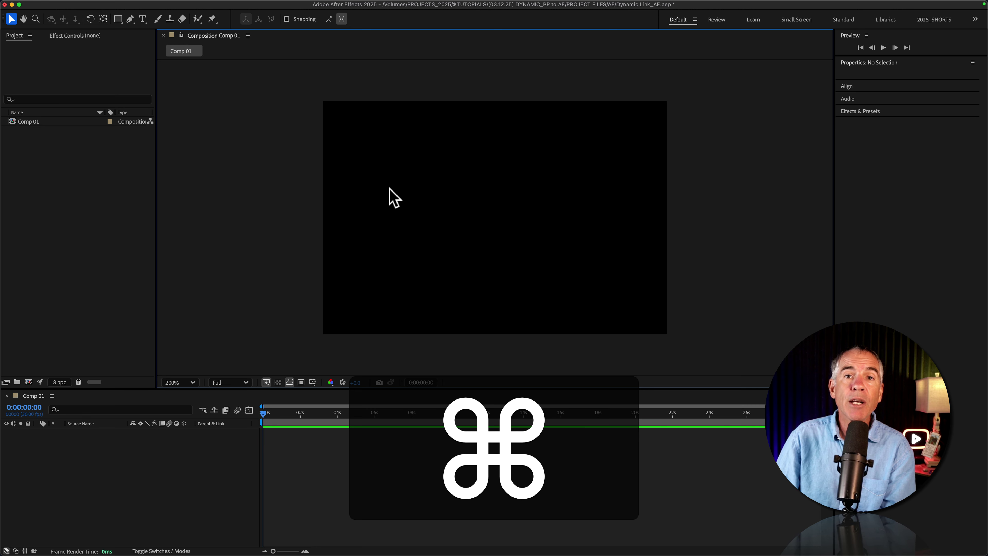
- Review Comp 01's composition settings, including frame size, frame rate and duration, and close them without changes
key("super+k")
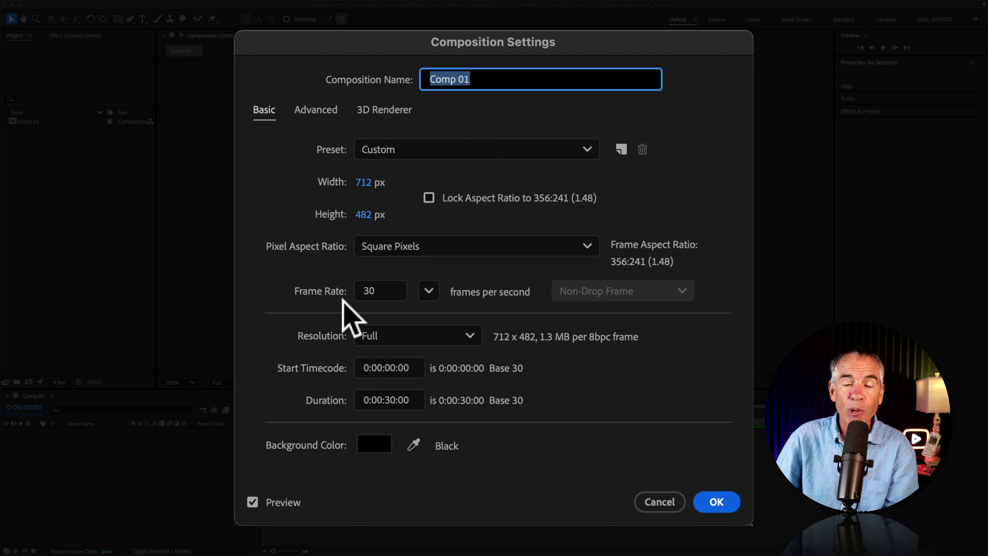
left_click(315, 418)
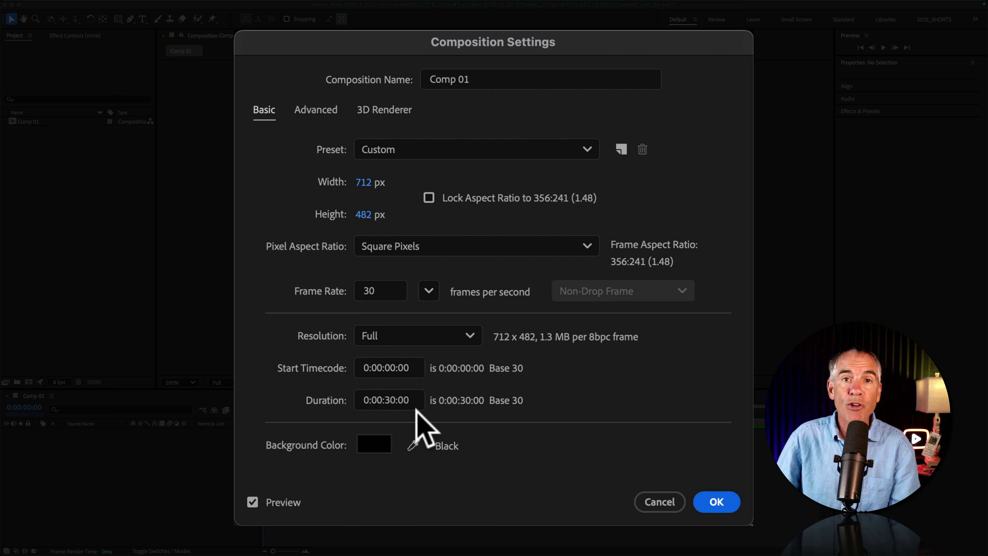
left_click(411, 403)
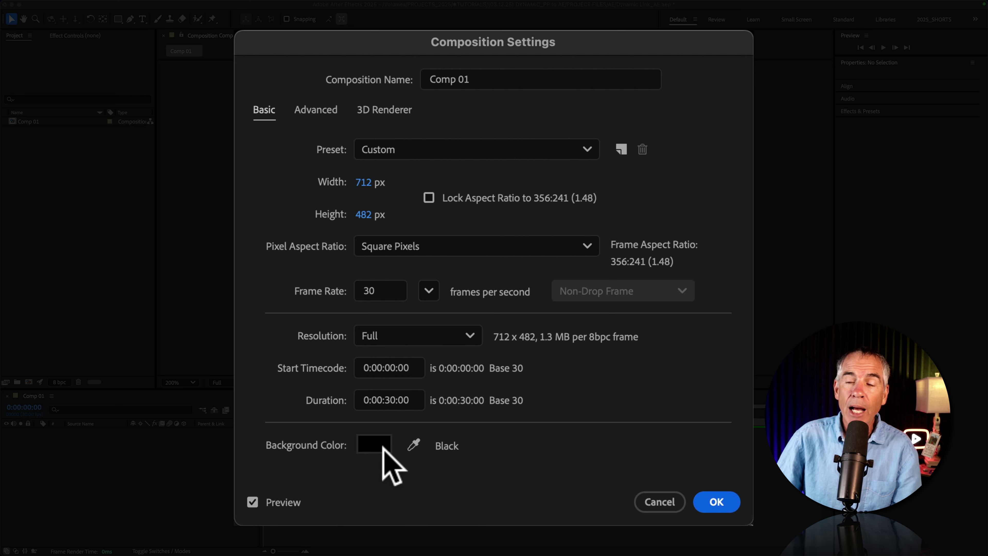
left_click(659, 501)
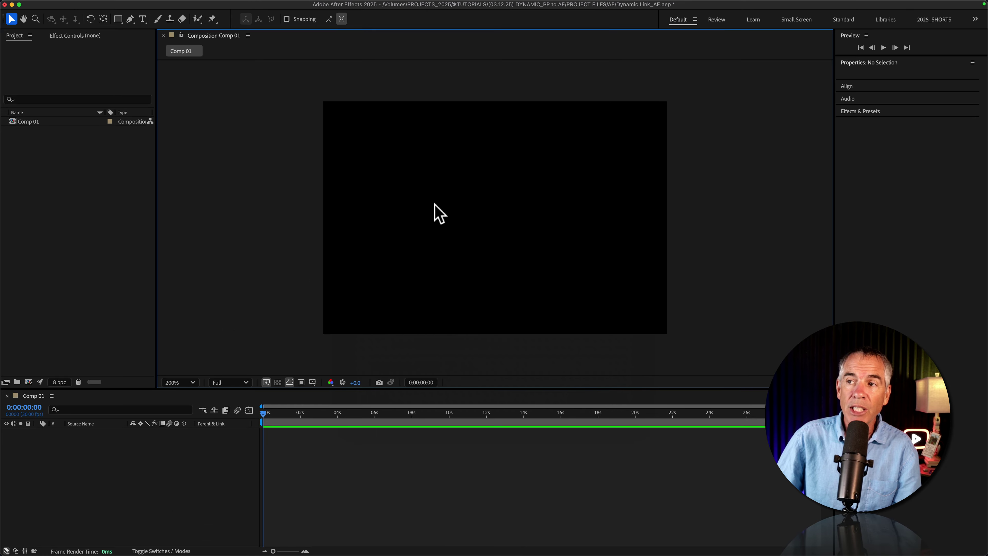
- Add a text layer reading "American Songbook" on two lines in Comp 01
left_click(278, 380)
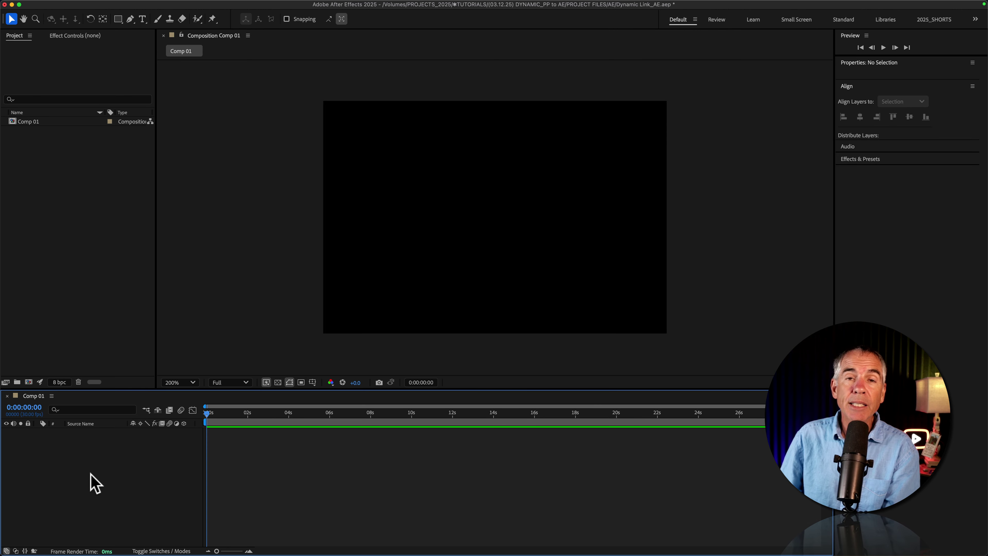
left_click(142, 18)
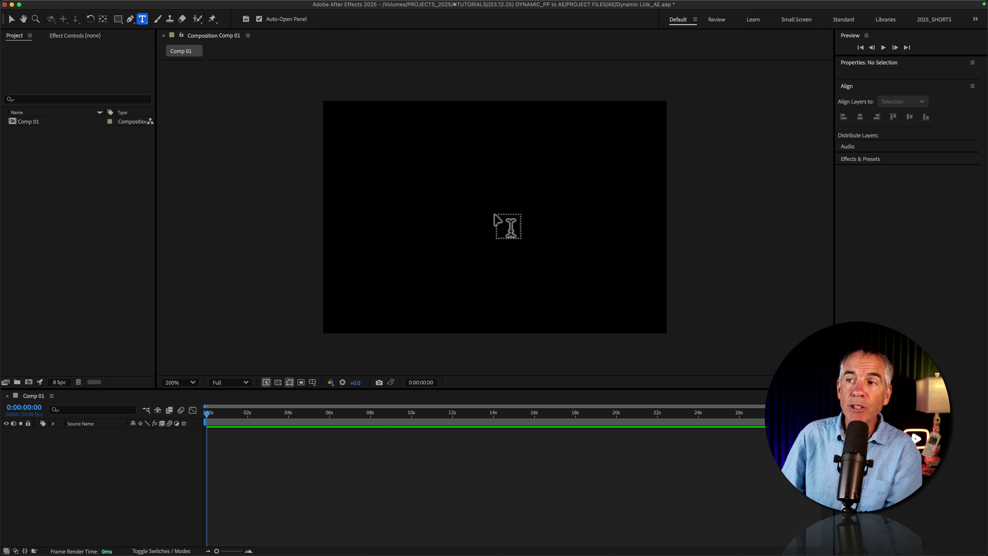
left_click(429, 209)
type("A")
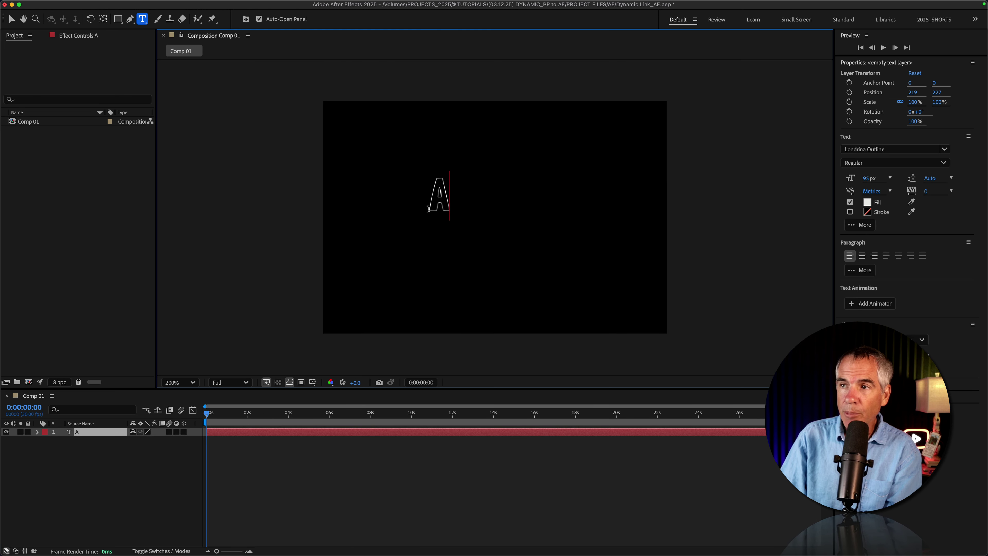
type("merican ")
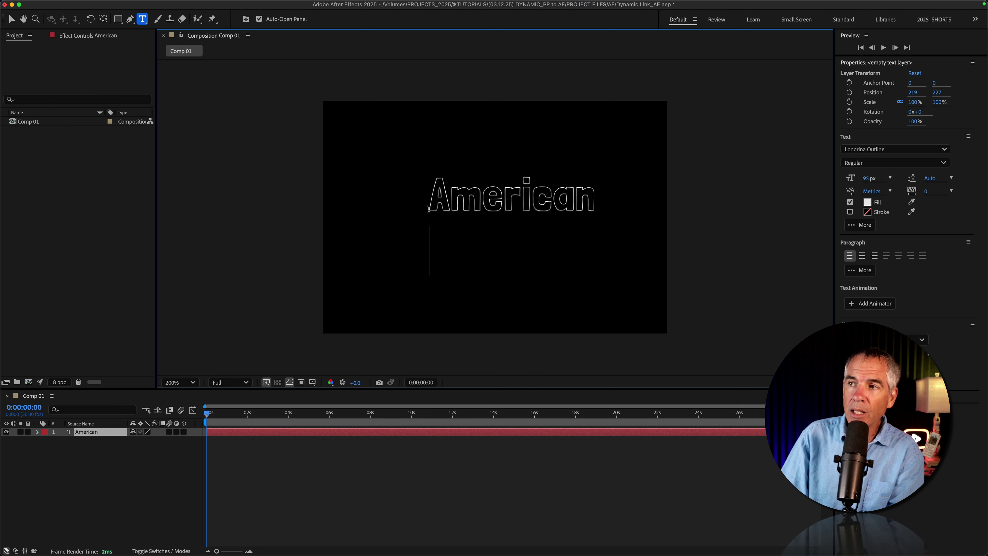
type("Songbook")
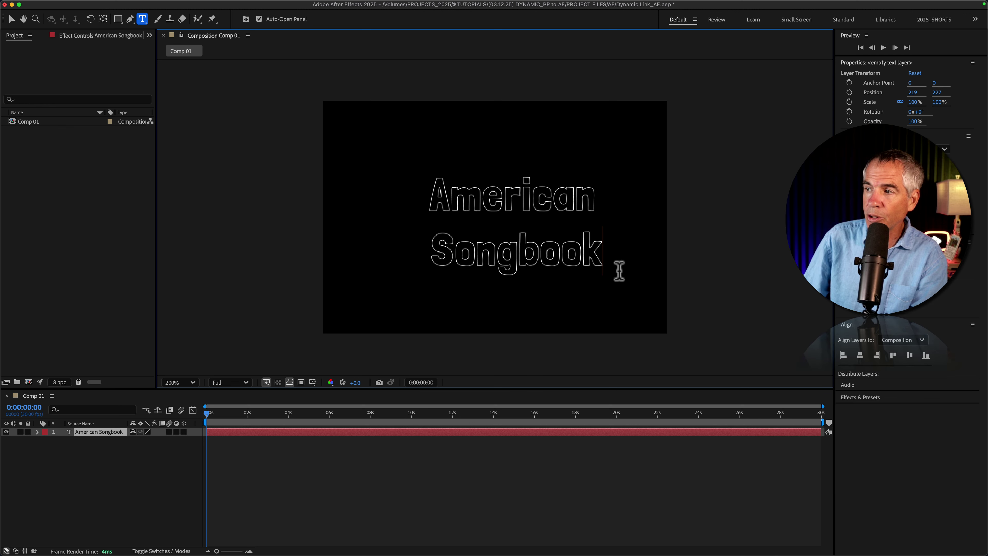
- Center the "American Songbook" text horizontally and vertically in the composition
left_click(860, 355)
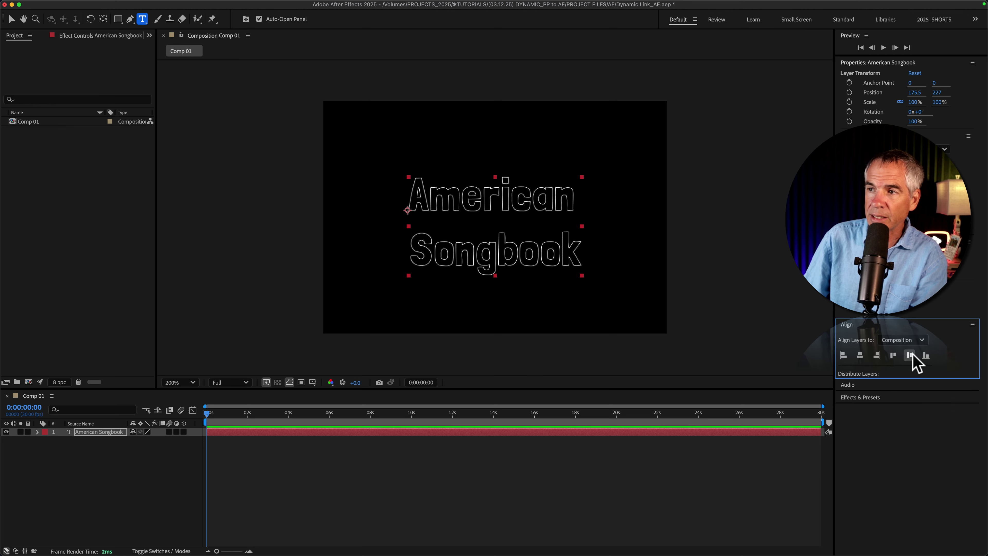
left_click(910, 355)
key("y")
left_click(150, 514)
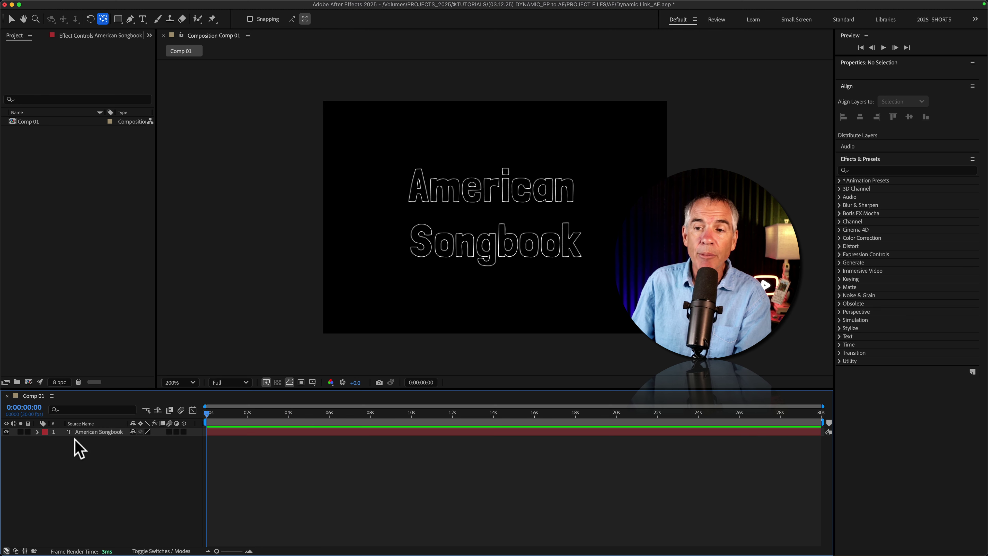
- Find the Typewriter animation preset by searching for "type" and apply it to the American Songbook text layer
left_click(94, 432)
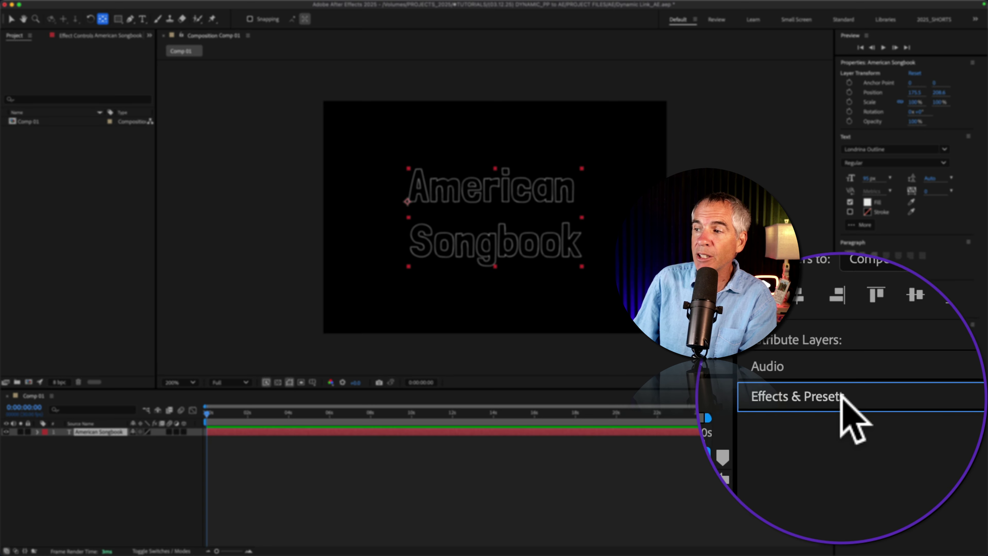
left_click(839, 405)
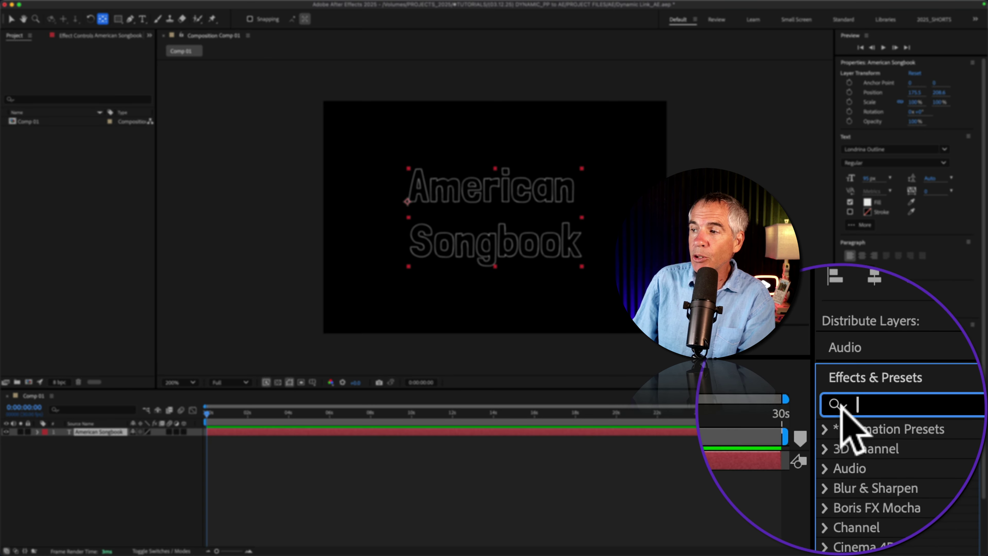
type("type")
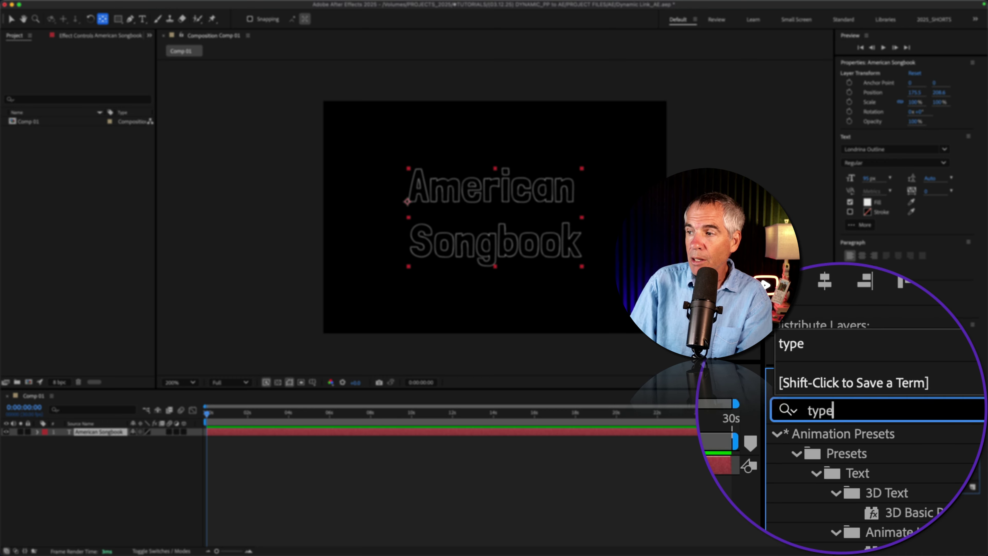
left_click_drag(891, 476, 311, 347)
- Preview the typewriter animation and set the end of Comp 01's work area at about 0:00:03:03
left_click(114, 499)
key("space")
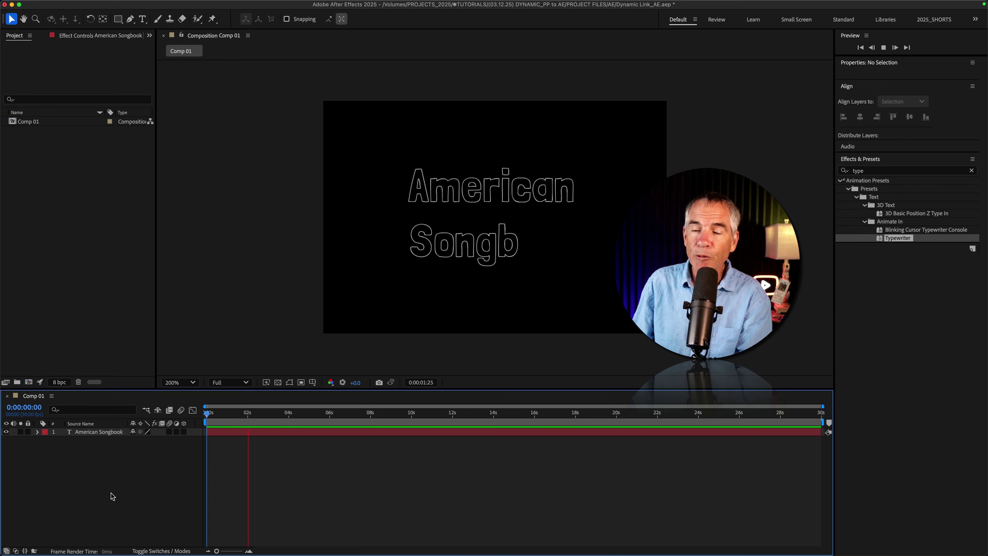
key("n")
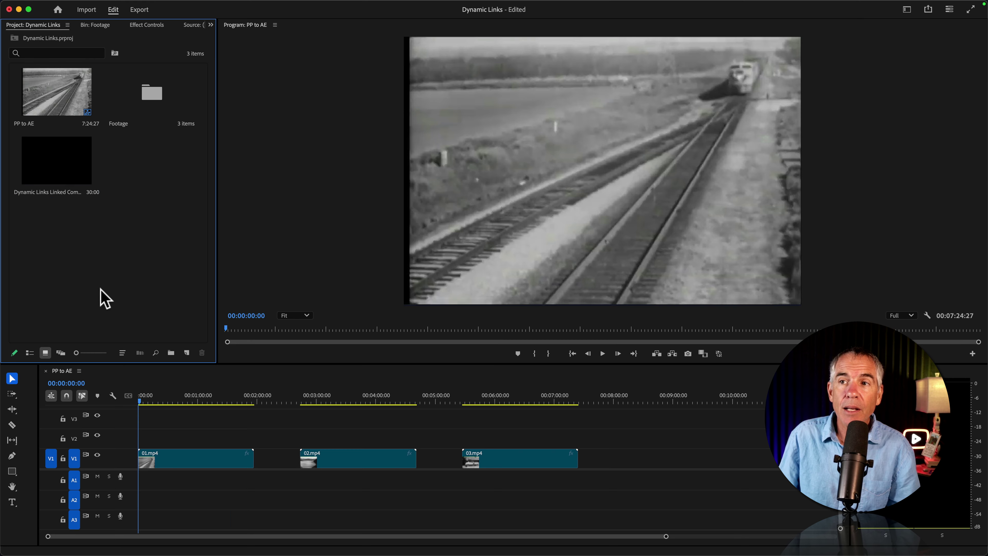
- Switch to Premiere Pro and rename the linked composition in the project to Comp 1
left_click(72, 181)
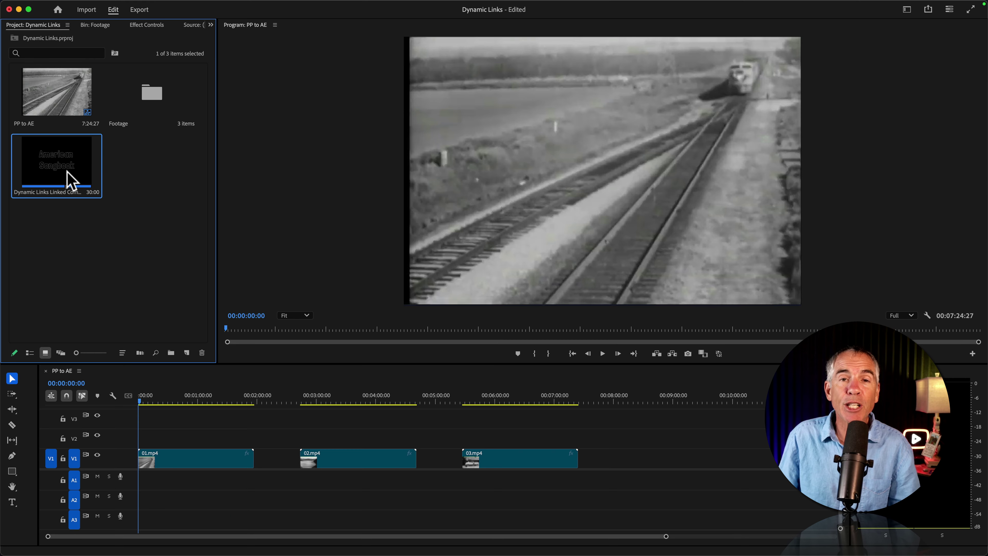
left_click(40, 192)
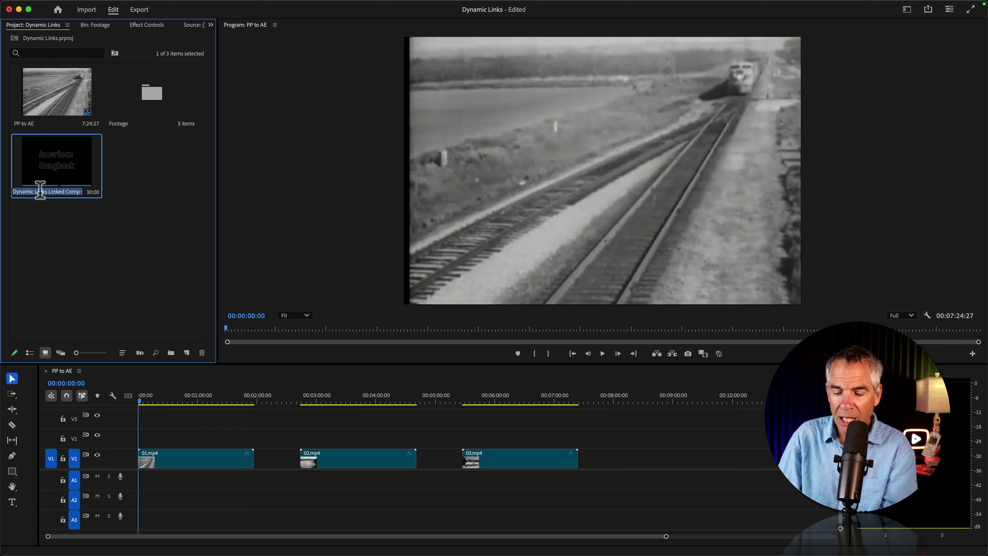
type("Co")
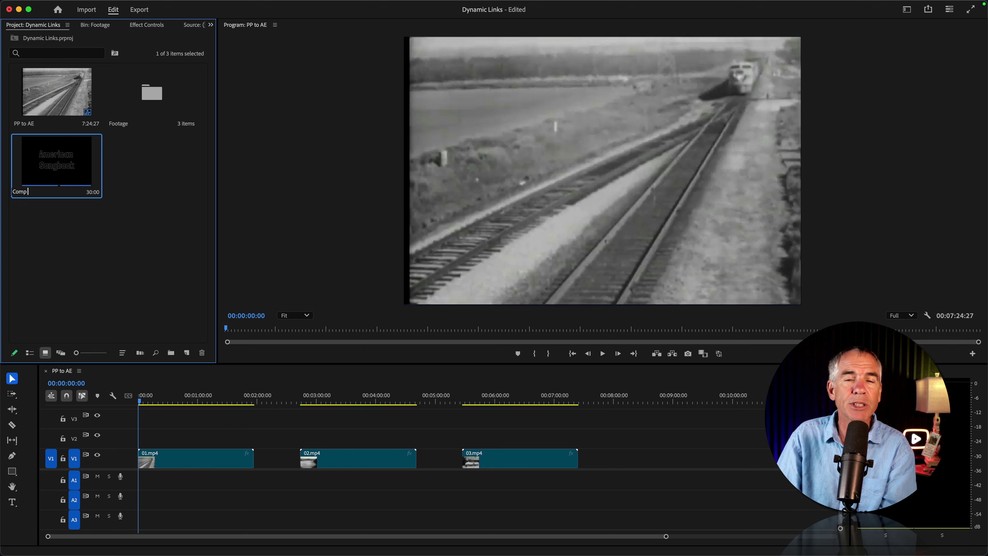
key("Return")
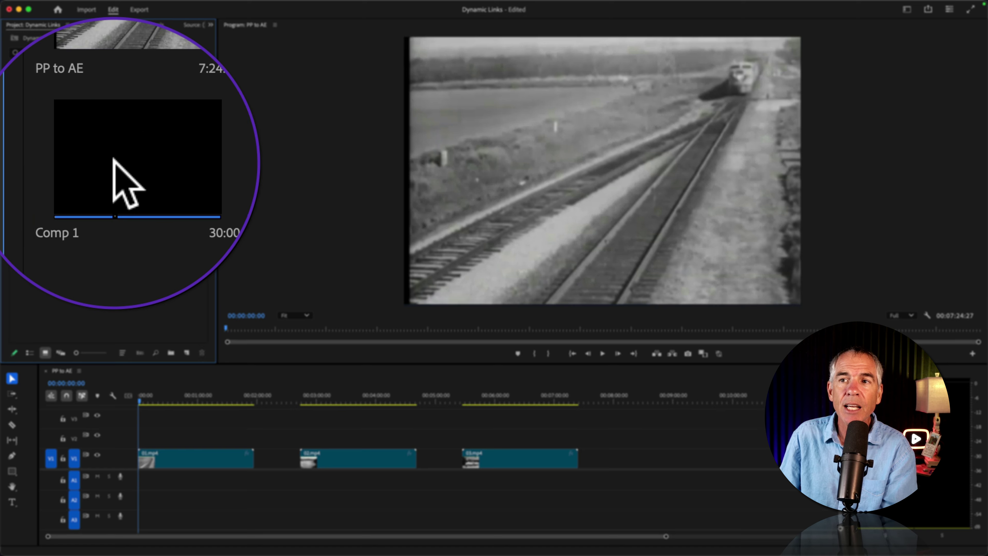
- Place Comp 1 on track V2 at the start of the PP to AE sequence, above 01.mp4, and play it
left_click_drag(48, 160, 146, 438)
key("space")
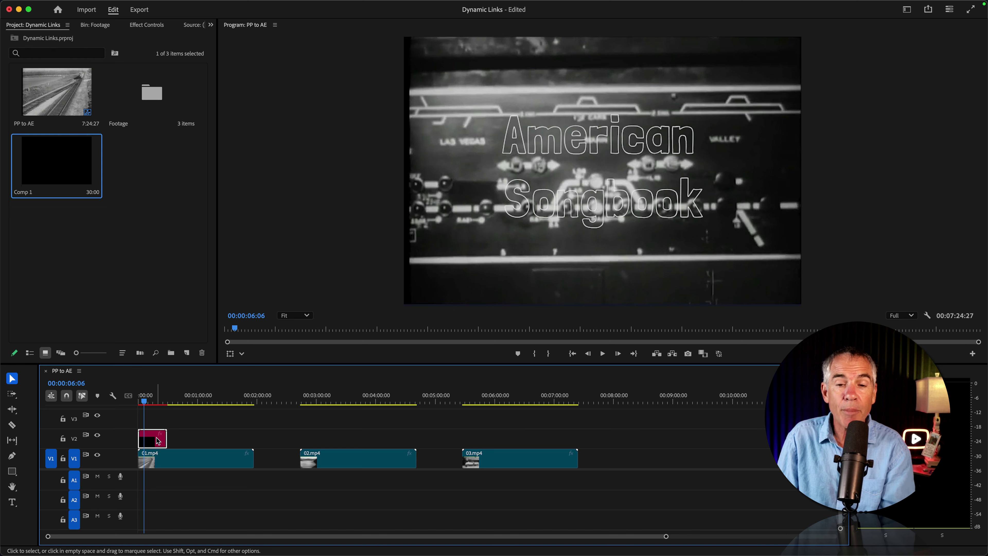
- Switch to After Effects, add a Drop Shadow layer style to the American Songbook text and show the transparency grid
key("super+Tab")
key("super+Tab")
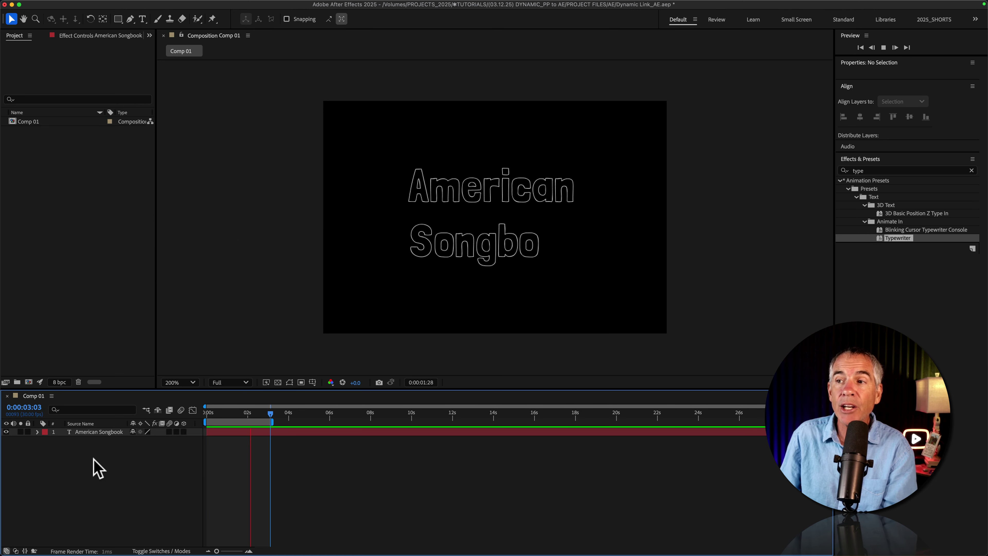
key("space")
mouse_move(109, 1)
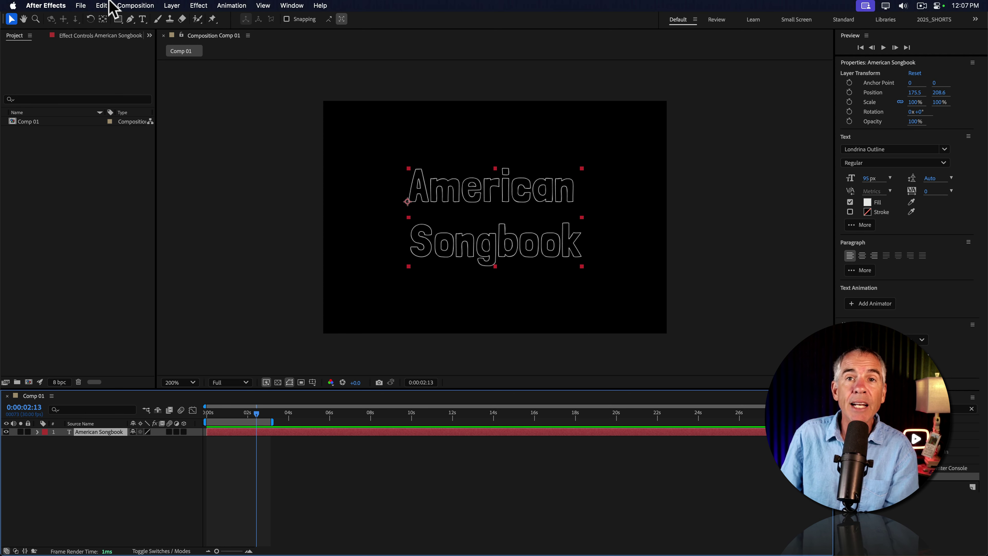
left_click(171, 5)
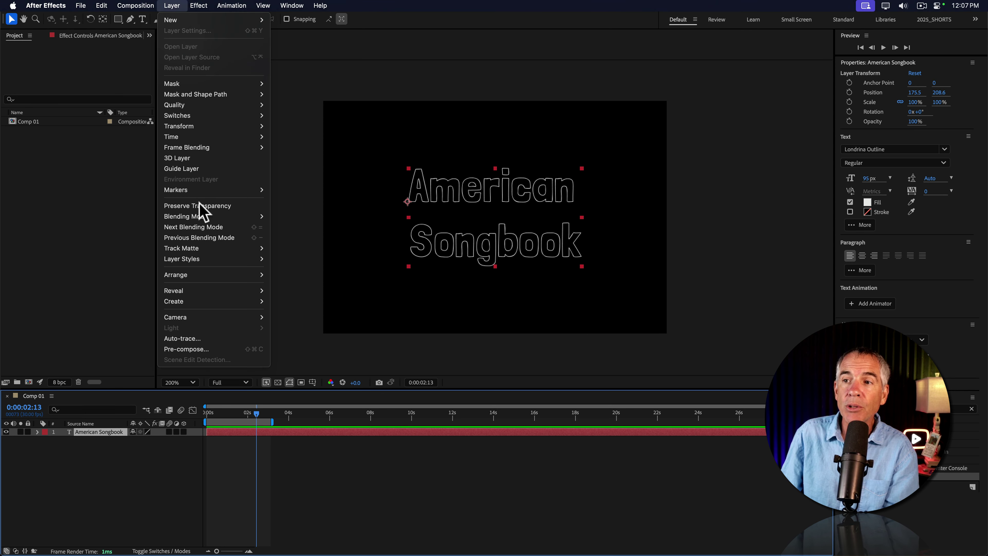
mouse_move(197, 260)
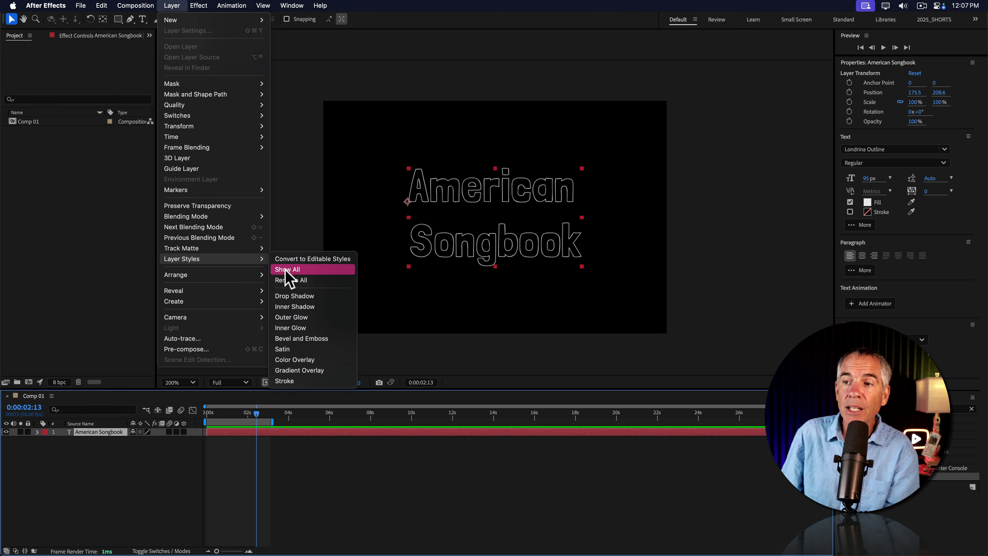
left_click(318, 297)
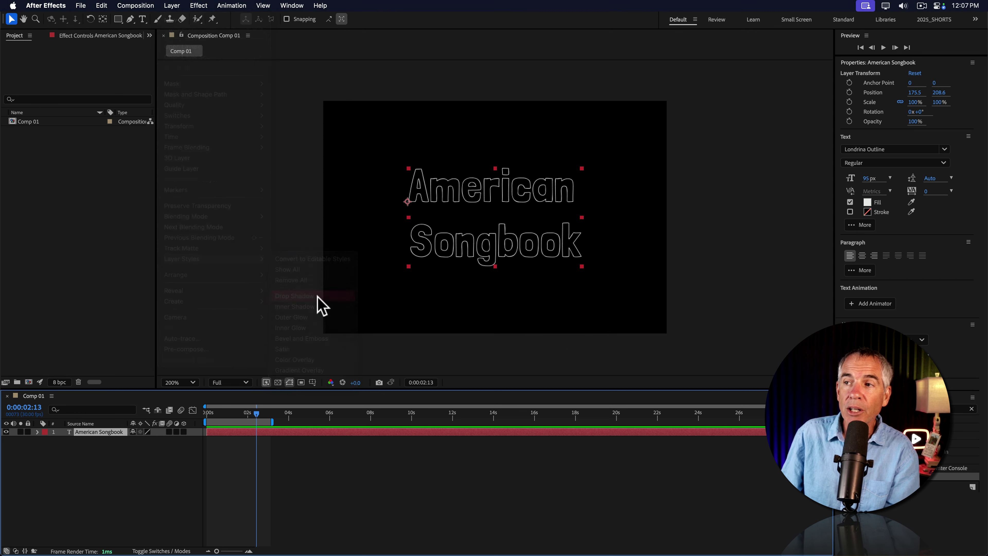
left_click(278, 383)
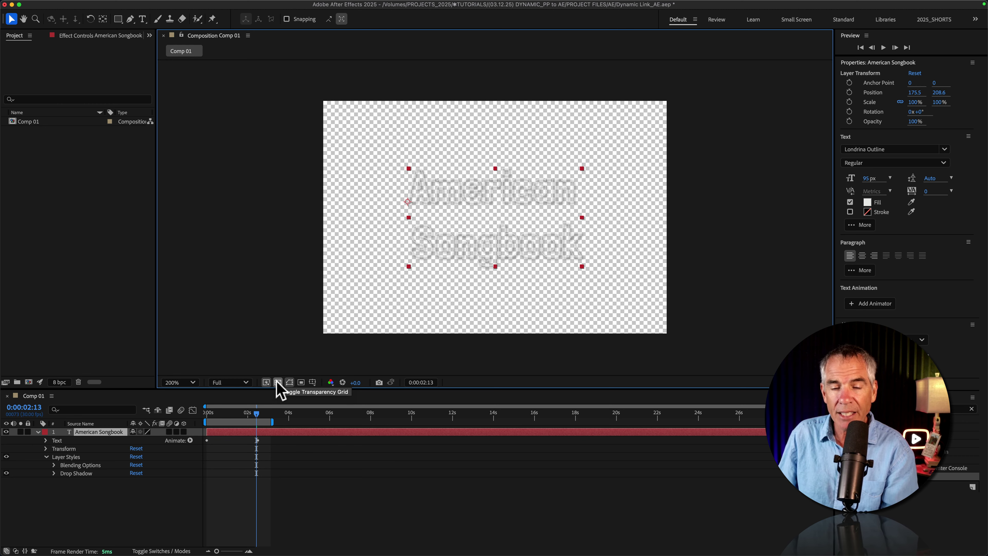
- Switch to Premiere Pro and play the start of the sequence to check the title's drop shadow
key("super+Tab")
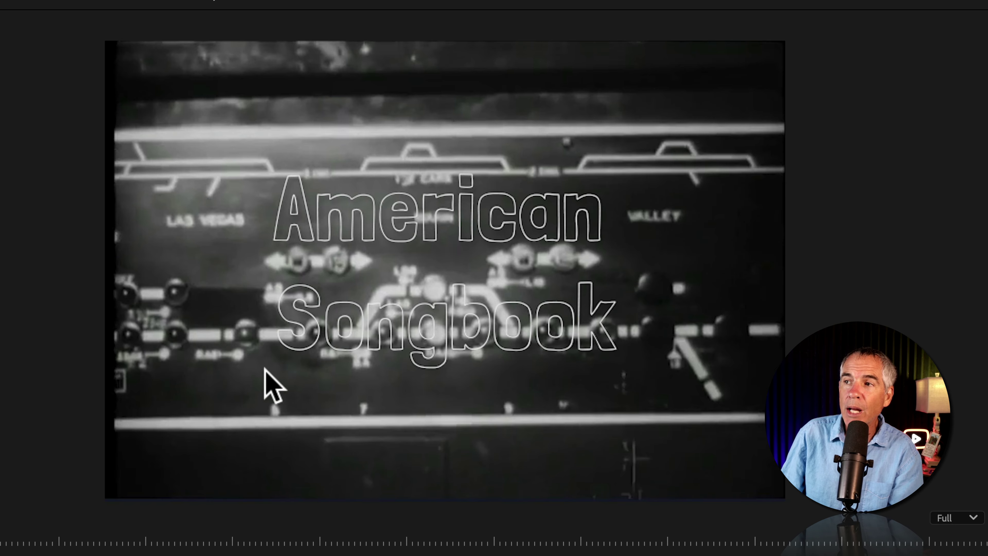
key("space")
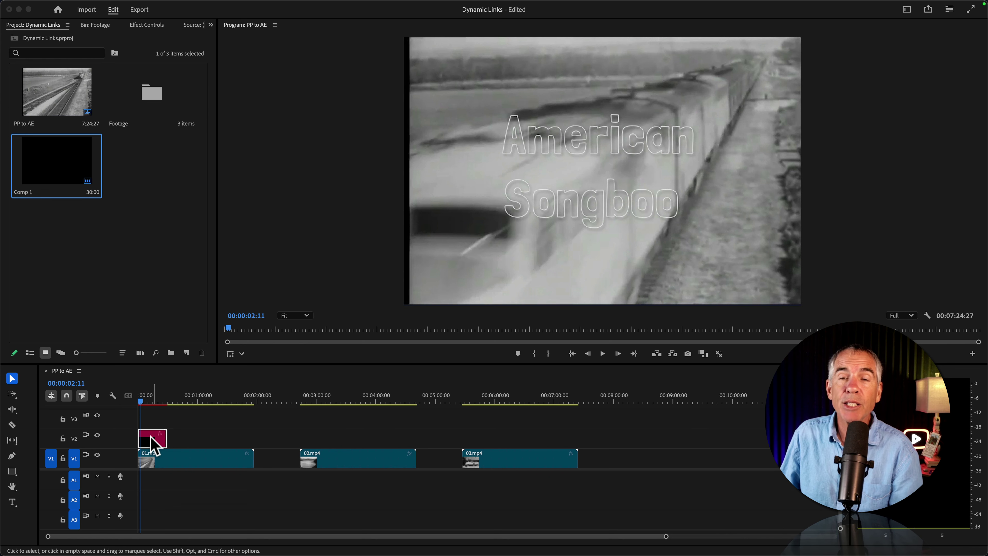
- Duplicate the title clip to the end of track V2 above 03.mp4, naming the original comp Intro Text and the copy Outro Text
left_click_drag(151, 444, 564, 435)
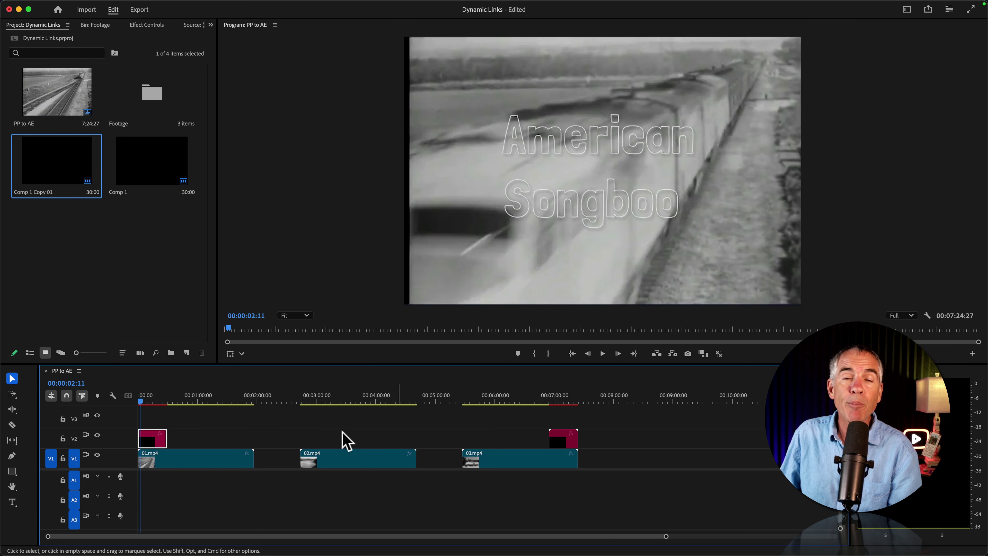
left_click(126, 348)
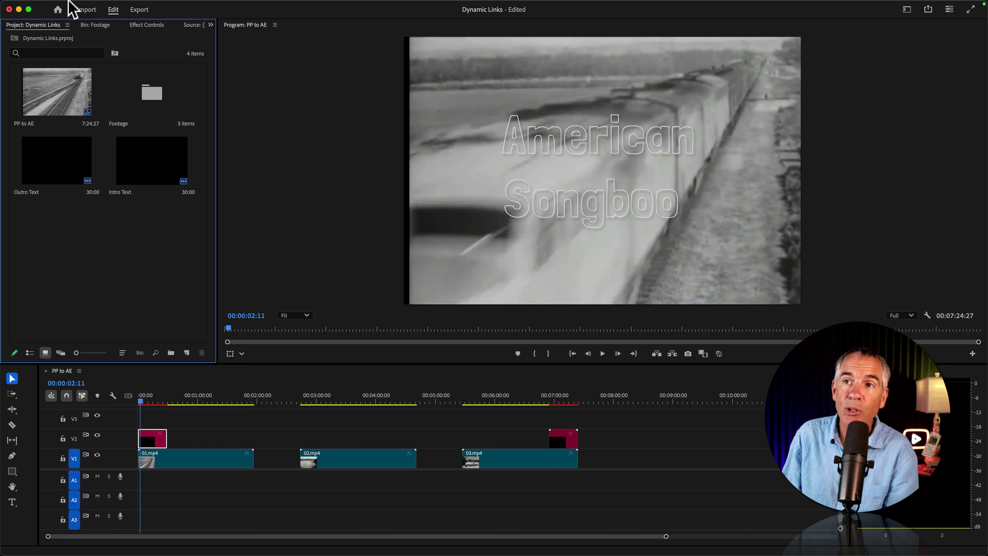
- Create a new dynamically linked After Effects composition at 712 × 482, 30 fps, with square pixels
left_click(81, 5)
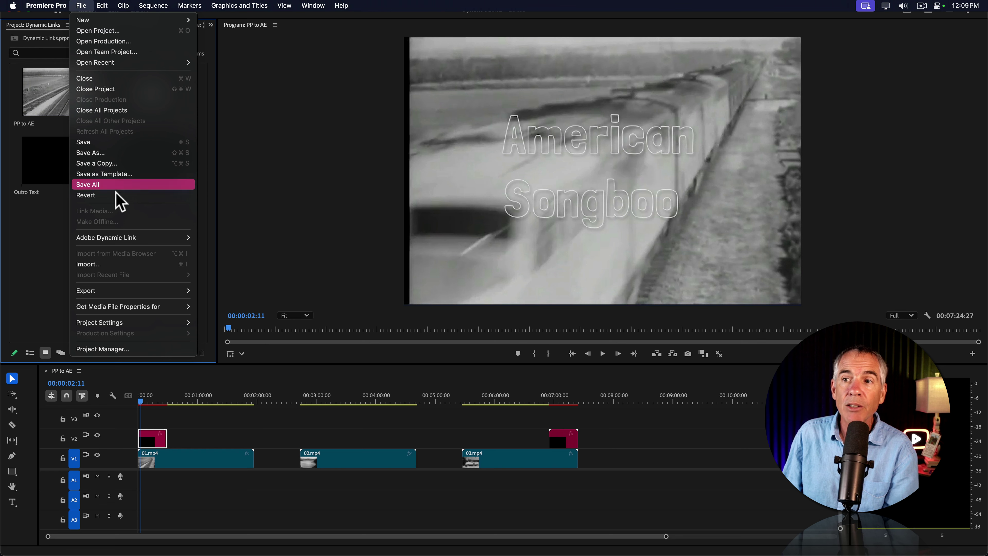
mouse_move(119, 238)
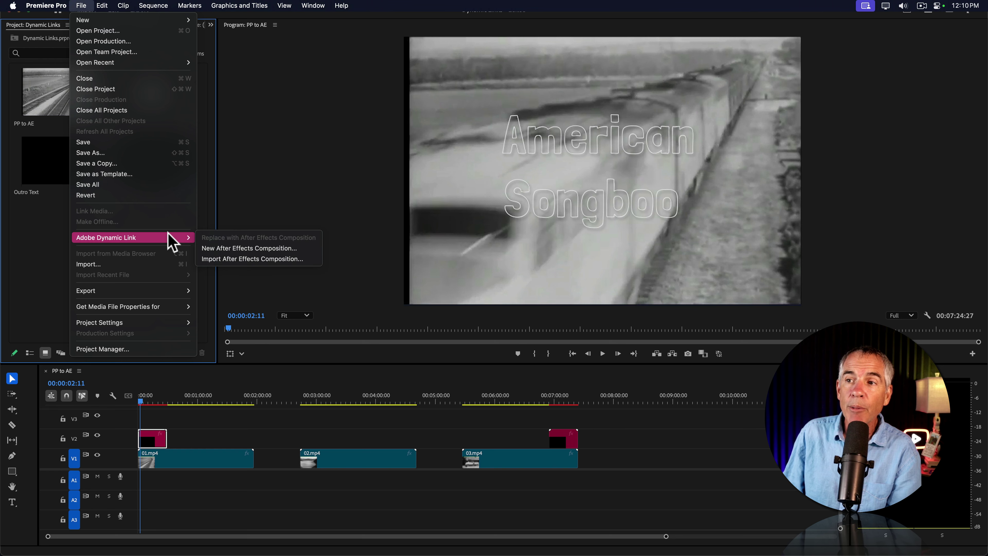
left_click(237, 250)
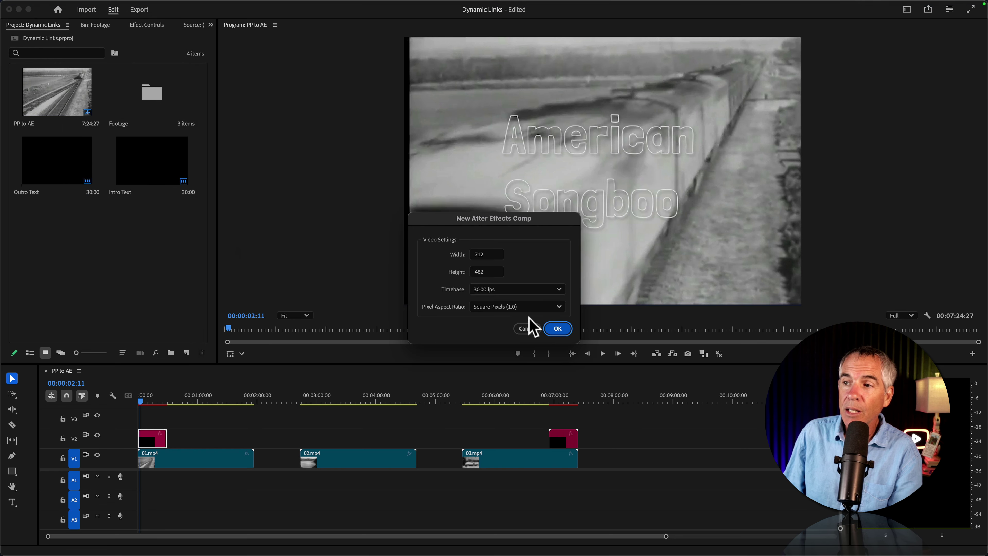
left_click(558, 329)
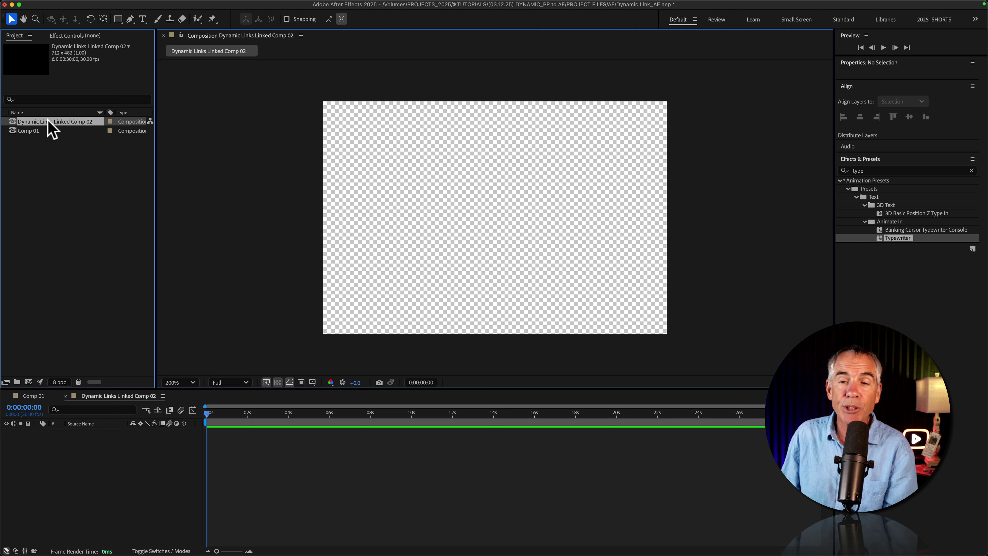
- Rename the new linked composition Comp 2 in After Effects and turn off its transparency grid
key("Return")
type("c")
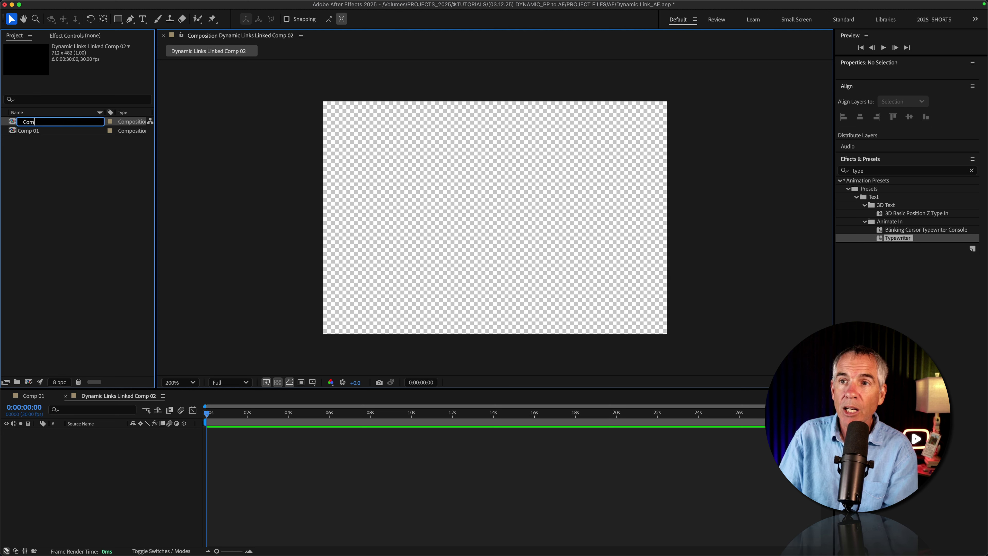
key("Return")
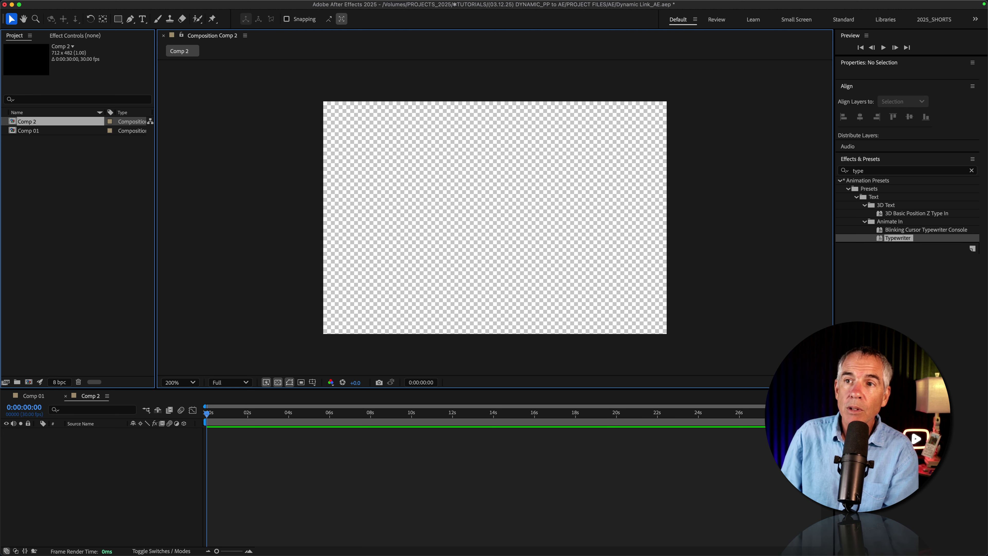
left_click(276, 383)
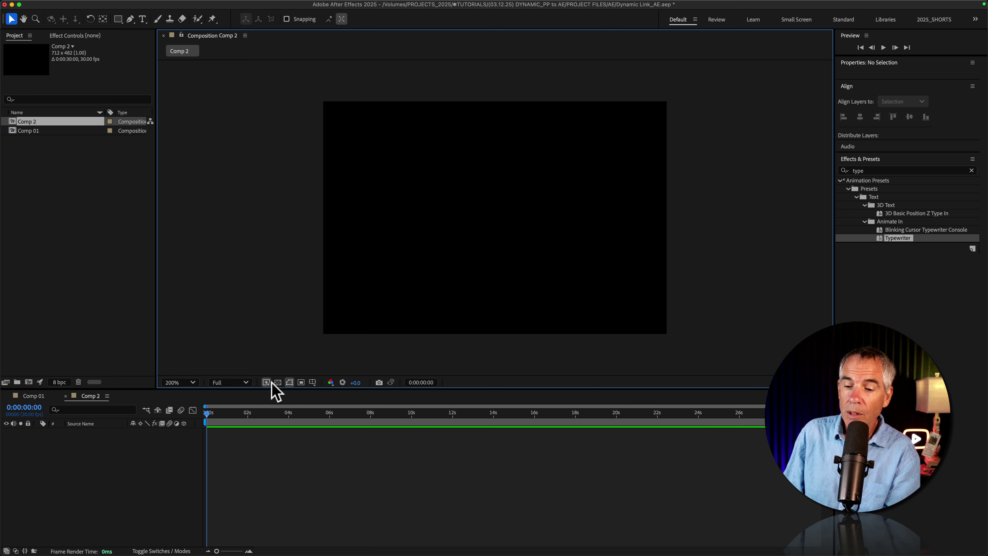
- Switch to Premiere Pro and rename the newly linked composition in the project to Comp 2
key("super+Tab")
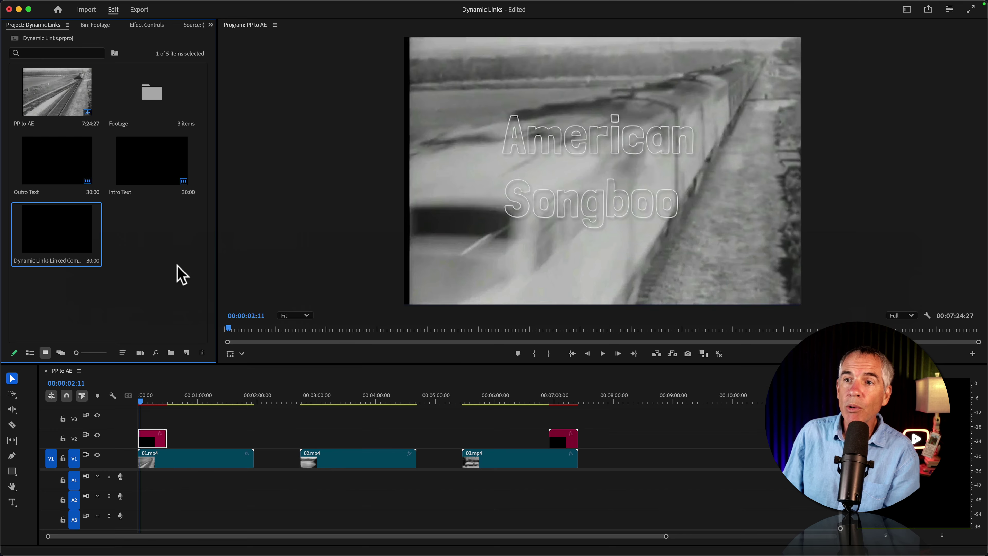
left_click(60, 255)
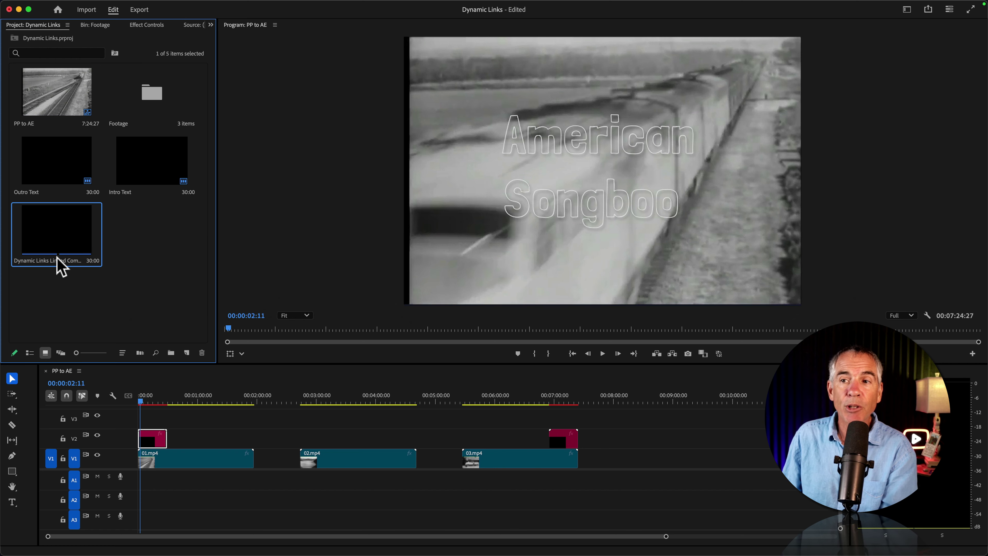
left_click(57, 257)
type("Comp")
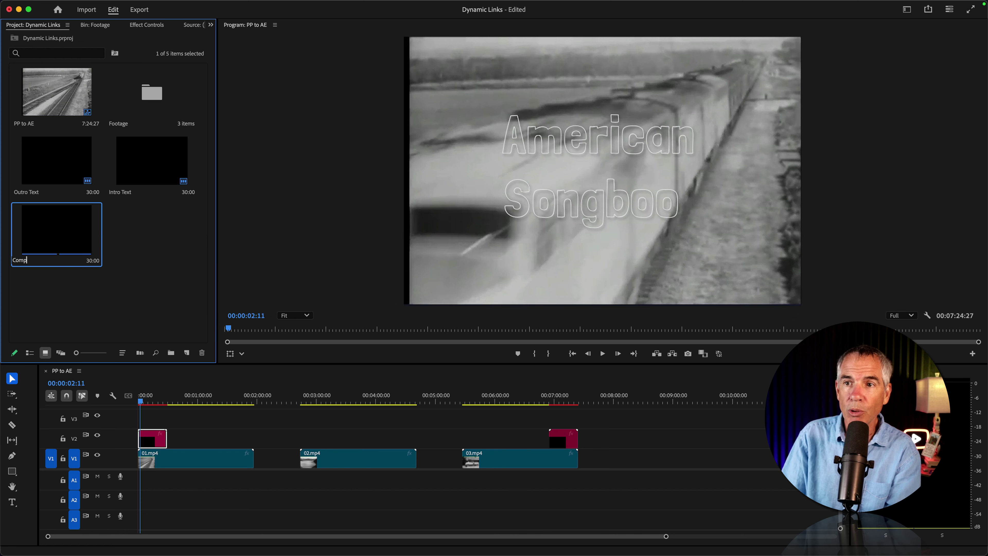
type(" 2")
key("Return")
- Place Comp 2 in the sequence on track V2, starting where 01.mp4 ends
left_click_drag(42, 230, 253, 456)
left_click(269, 463)
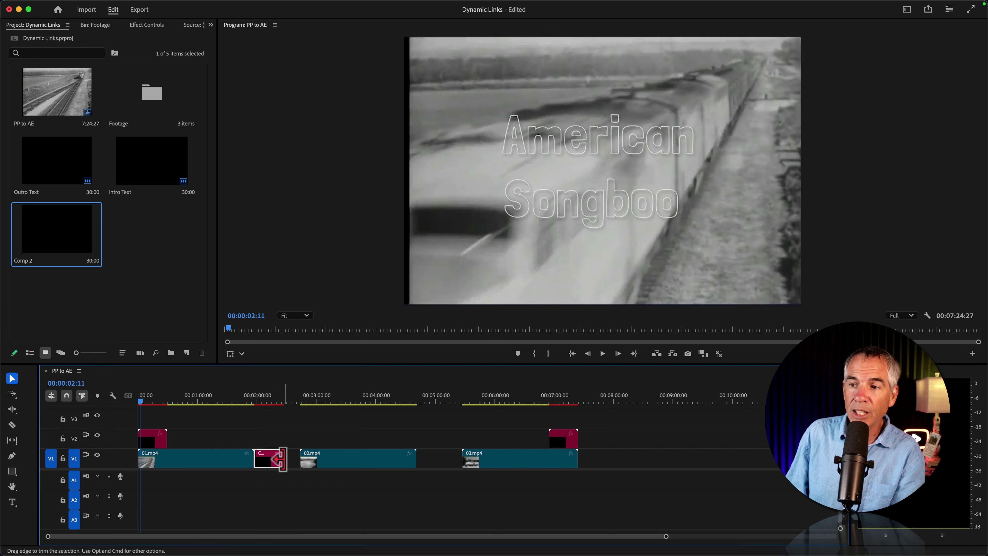
left_click_drag(275, 460, 275, 441)
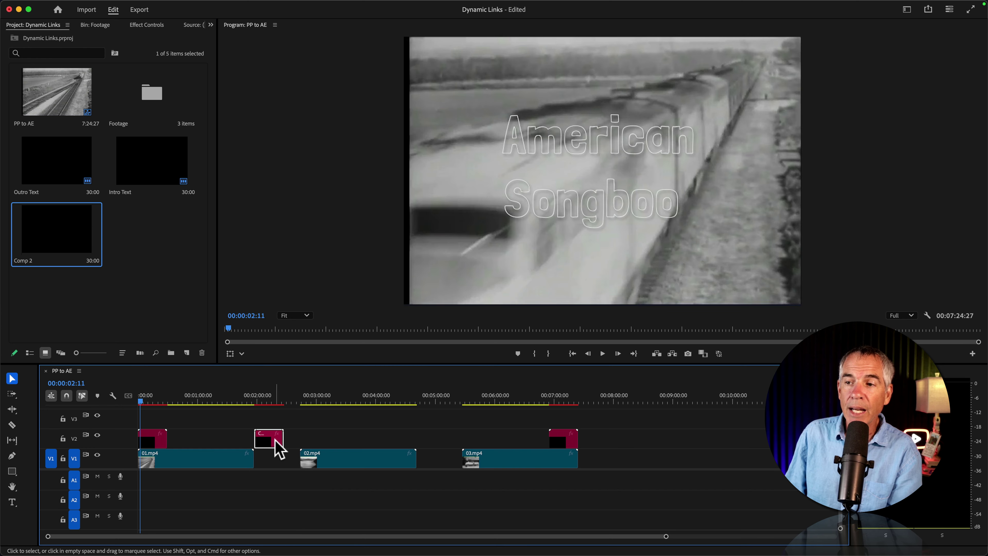
left_click(268, 438)
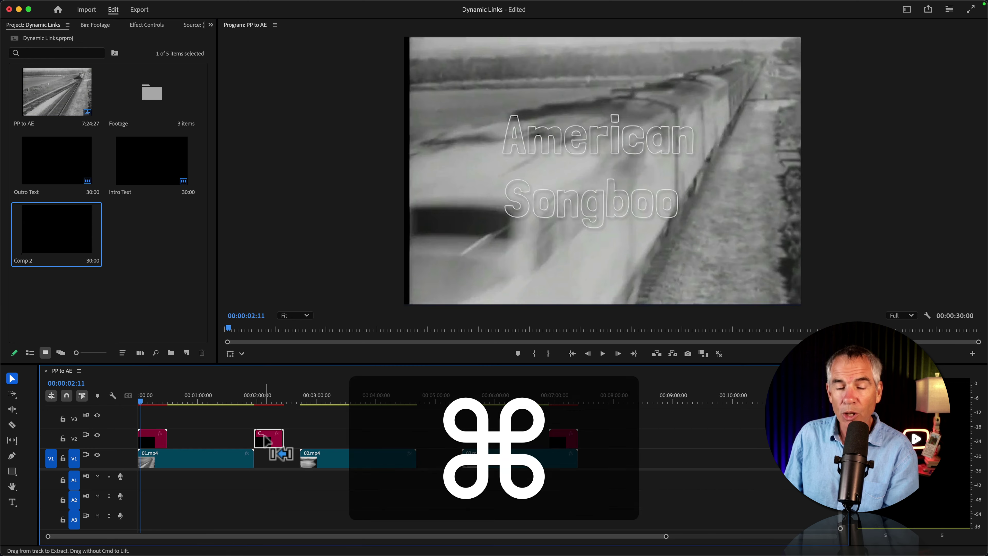
- Switch to After Effects and set Comp 2's duration to 0:01:00:00 in its composition settings
key("super+Tab")
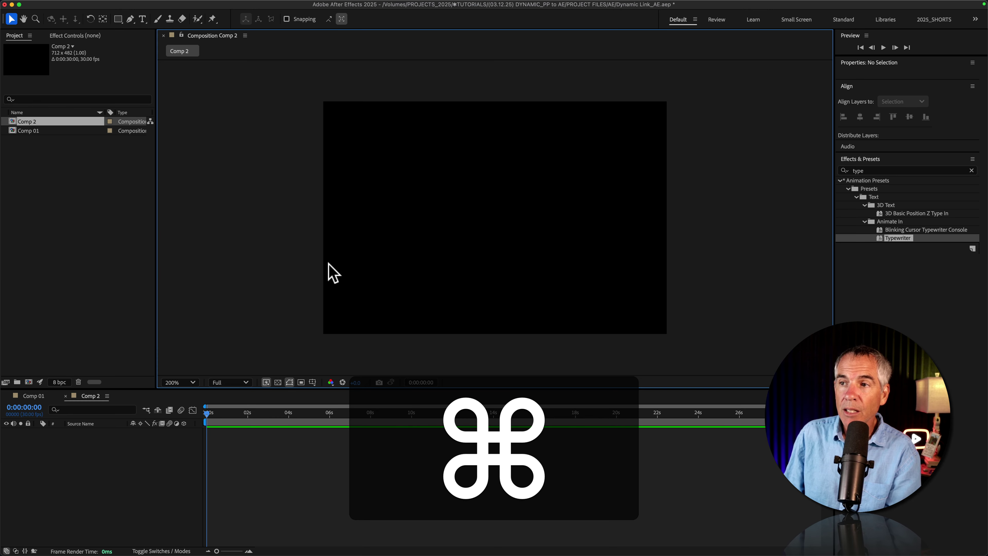
key("super+k")
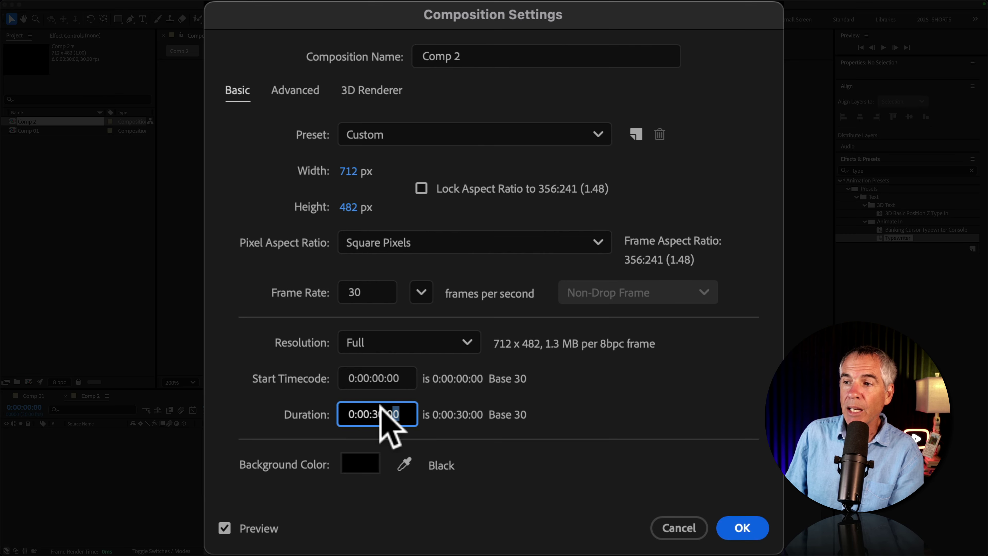
left_click_drag(445, 345, 418, 346)
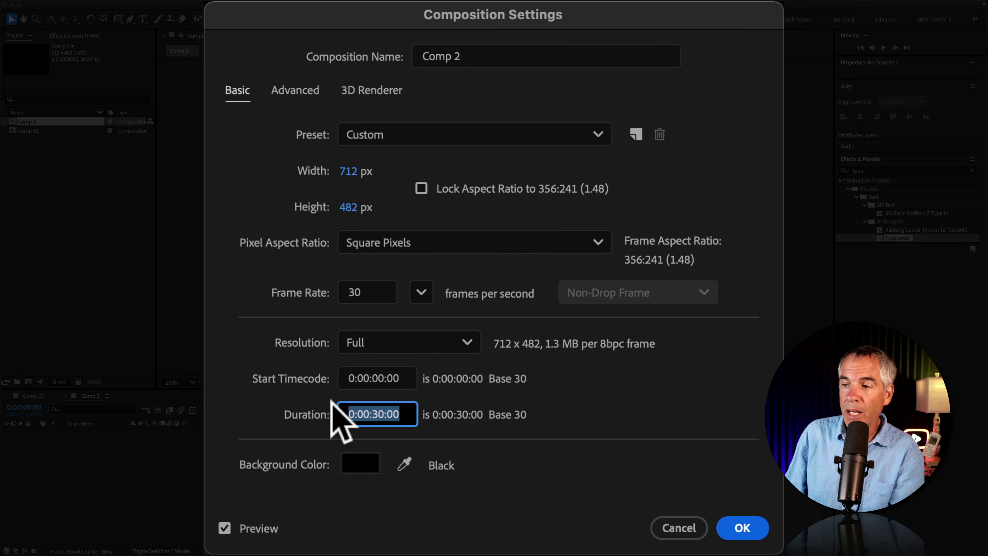
type("60")
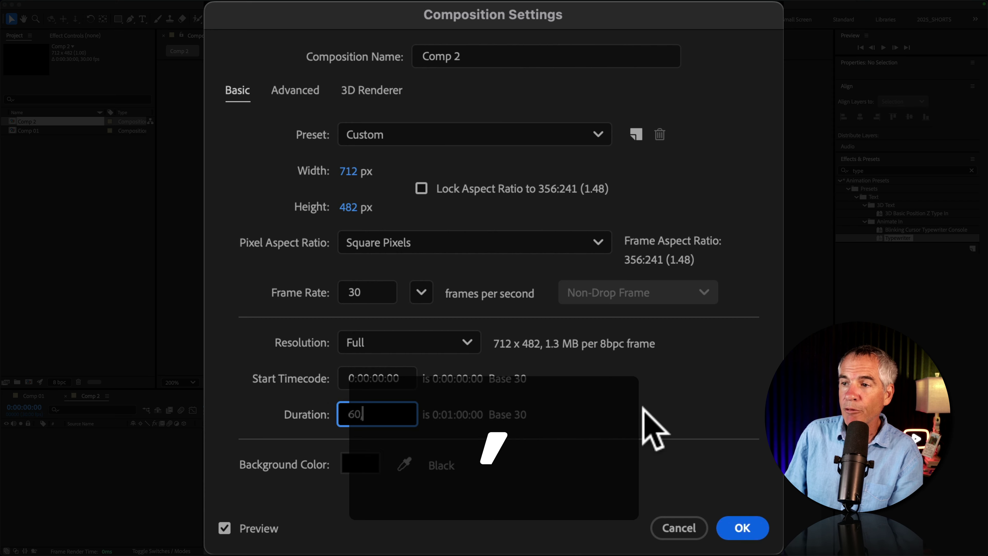
left_click(646, 426)
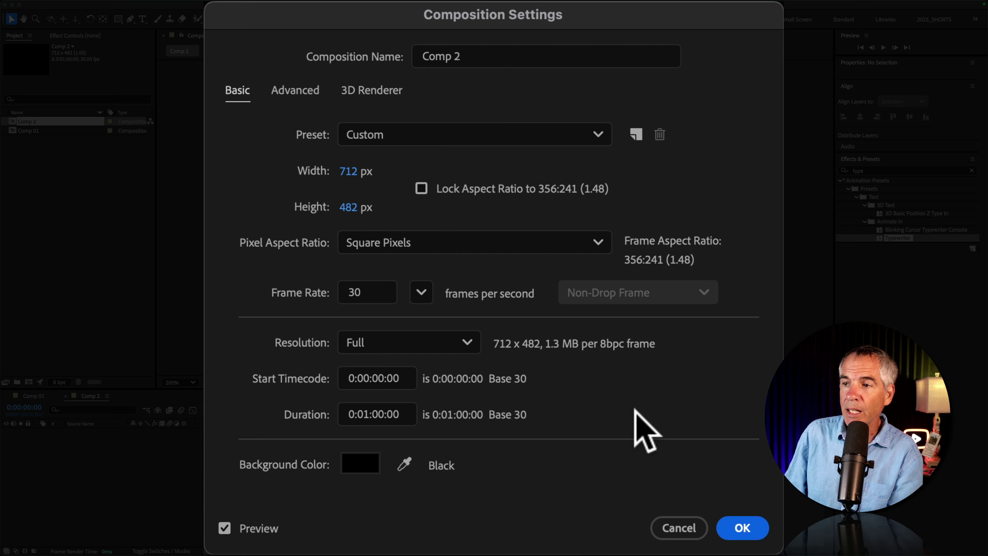
left_click(744, 528)
- Switch to Premiere Pro and extend the end of the Comp 2 clip on V2 to the start of 02.mp4
key("super+Tab")
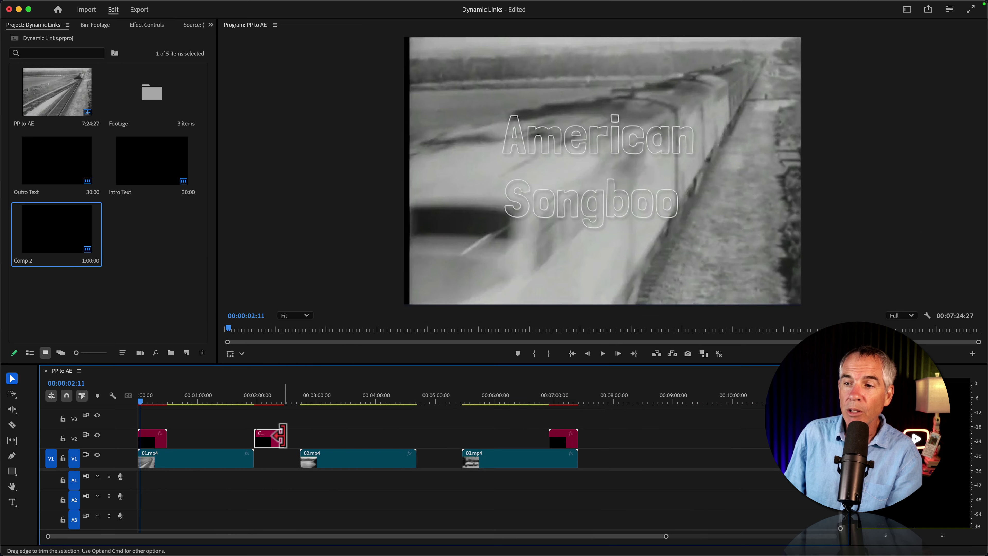
left_click_drag(283, 436, 299, 436)
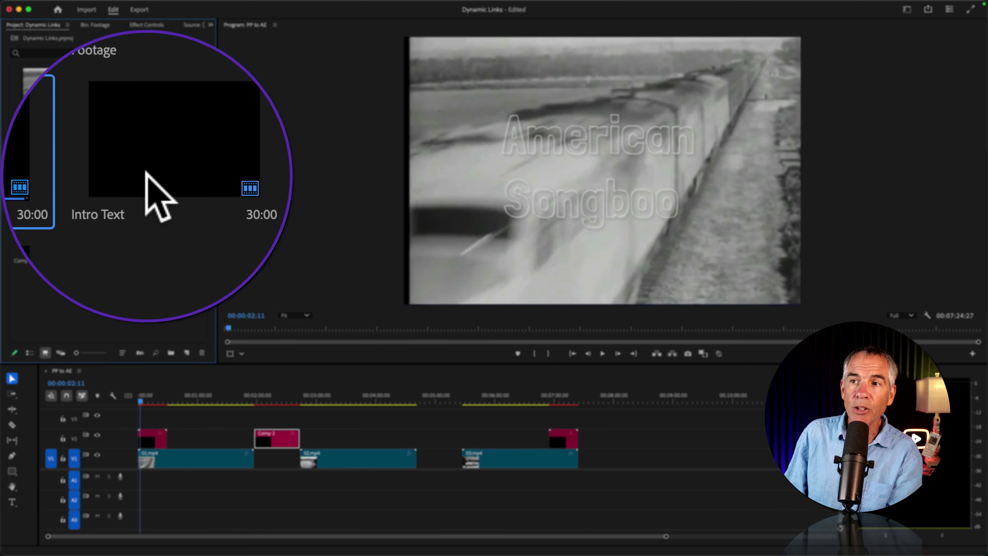
left_click(159, 193)
left_click(483, 510)
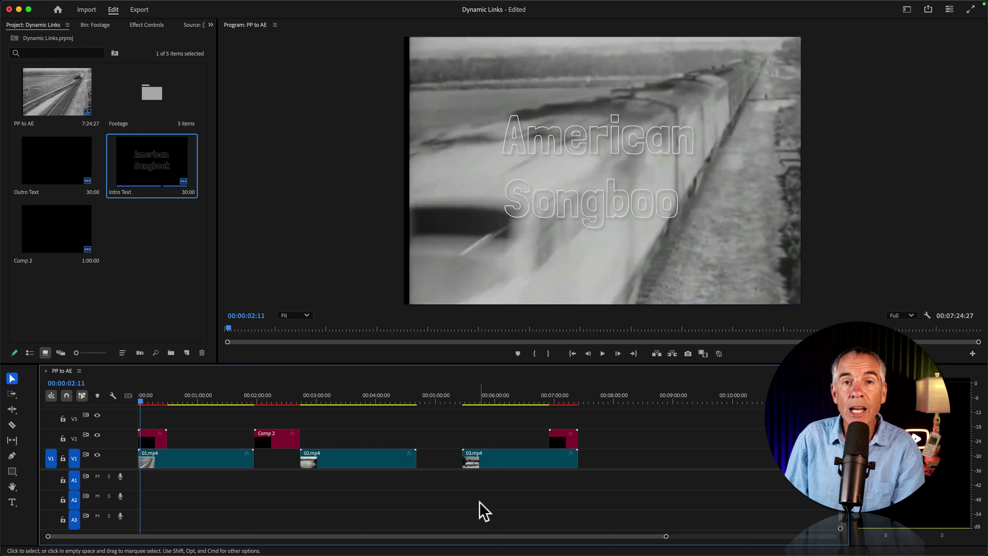
left_click(228, 463)
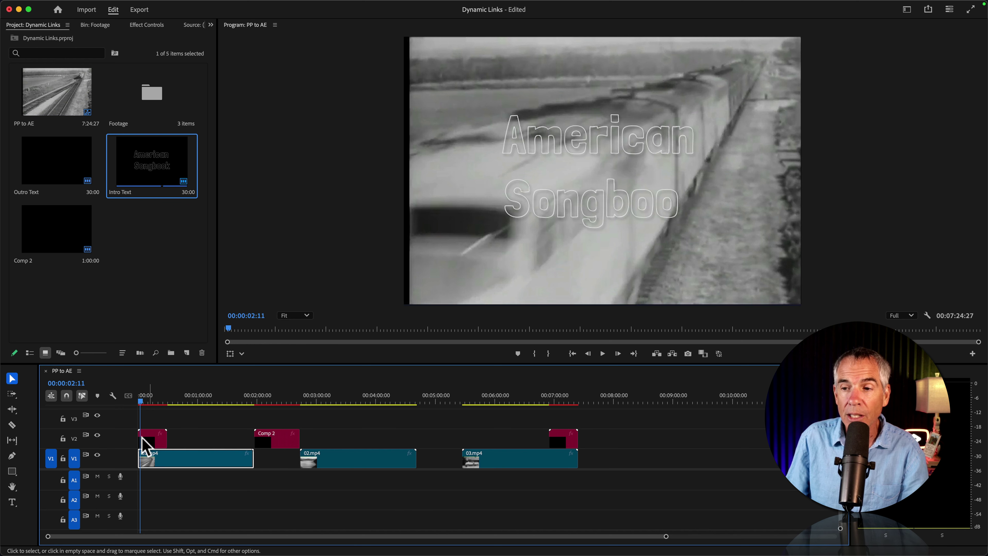
mouse_move(152, 439)
left_mouse_down()
mouse_move(210, 440)
mouse_move(150, 443)
left_mouse_up()
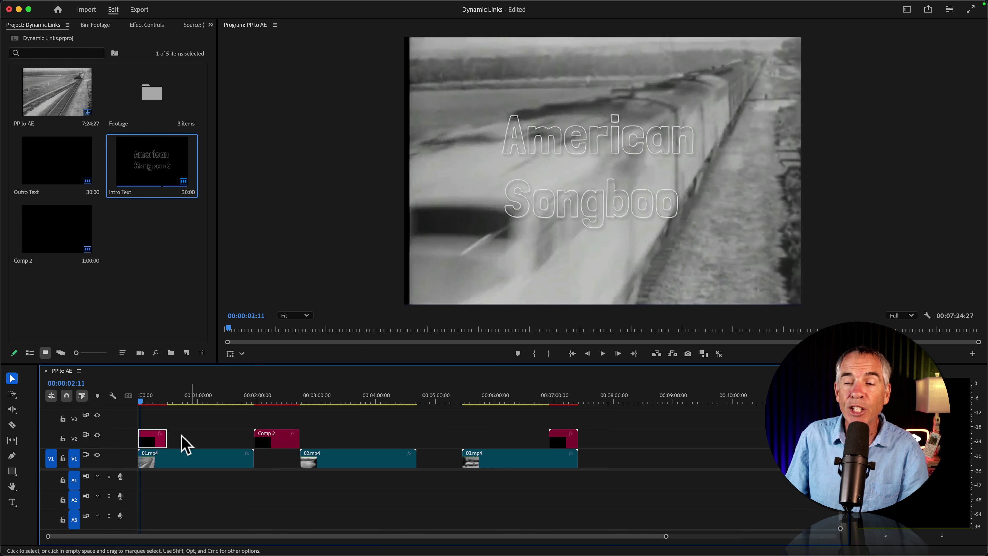
- Close the gaps on track V1 by moving 02.mp4 to the end of 01.mp4 and 03.mp4 to the end of 02.mp4
left_click(217, 461)
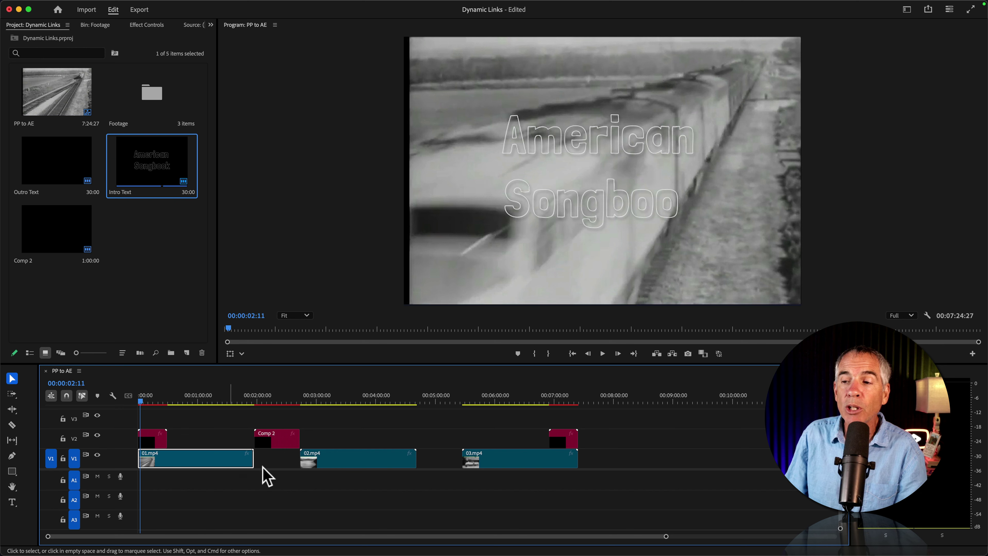
left_click_drag(550, 484, 229, 464)
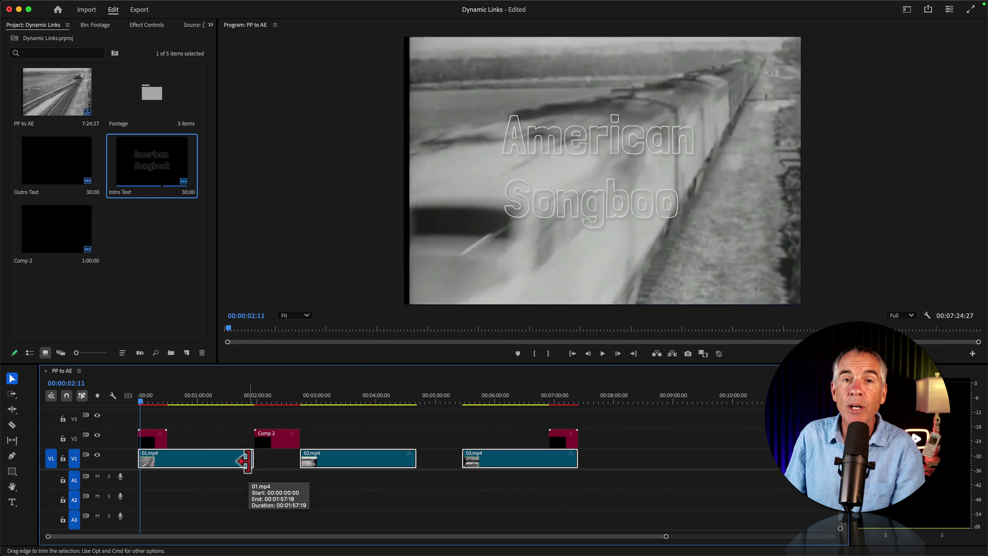
left_click(344, 488)
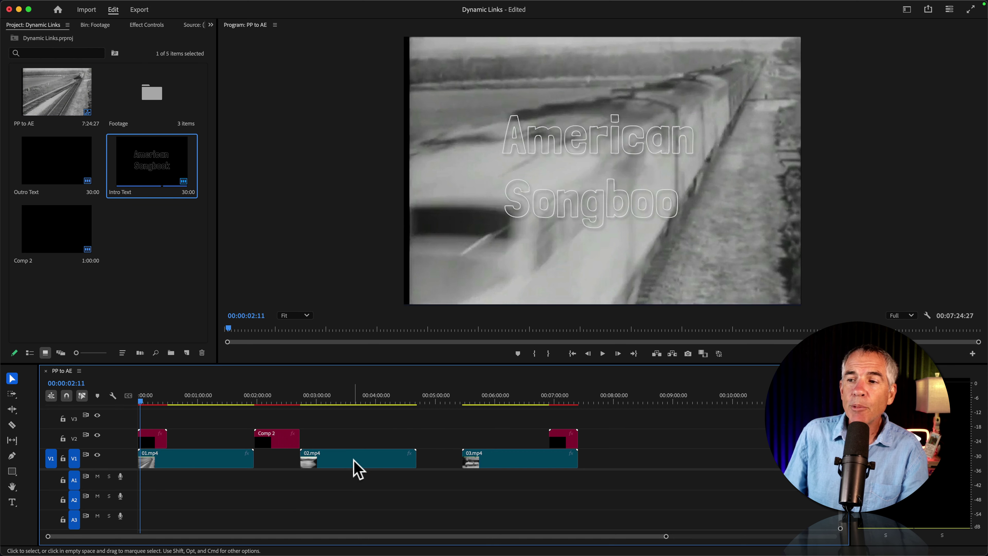
left_click_drag(357, 469, 311, 468)
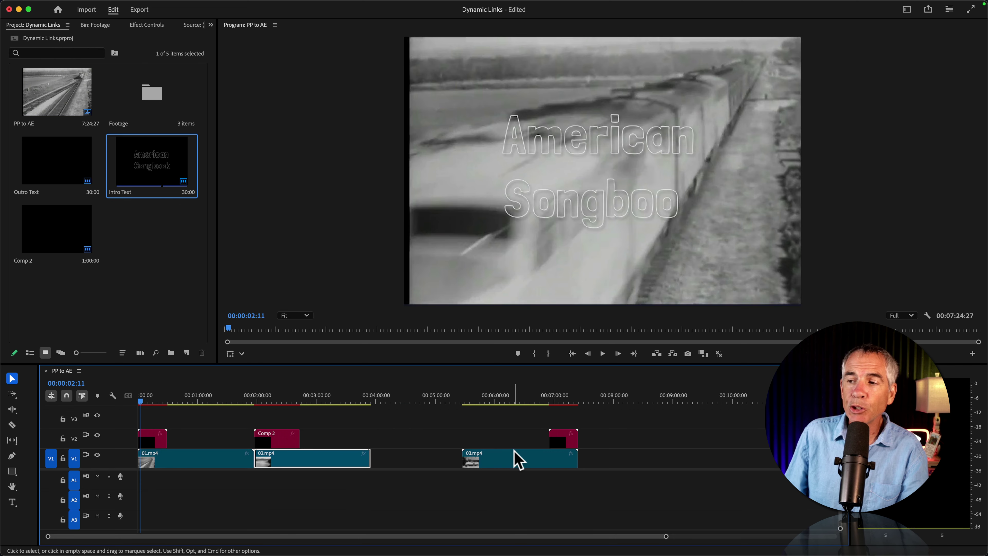
left_click_drag(518, 459, 214, 466)
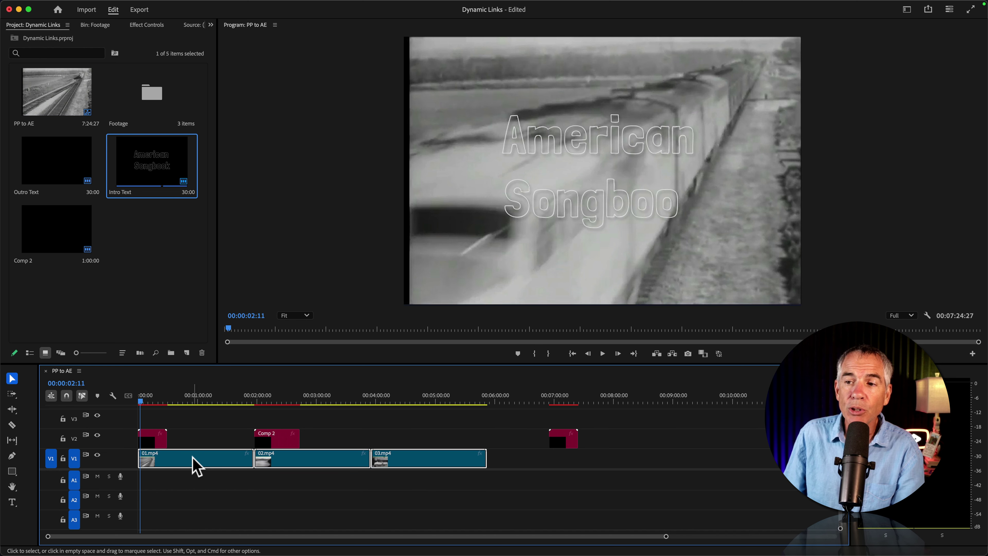
- Replace the three selected footage clips on V1 with a dynamically linked After Effects composition
right_click(197, 466)
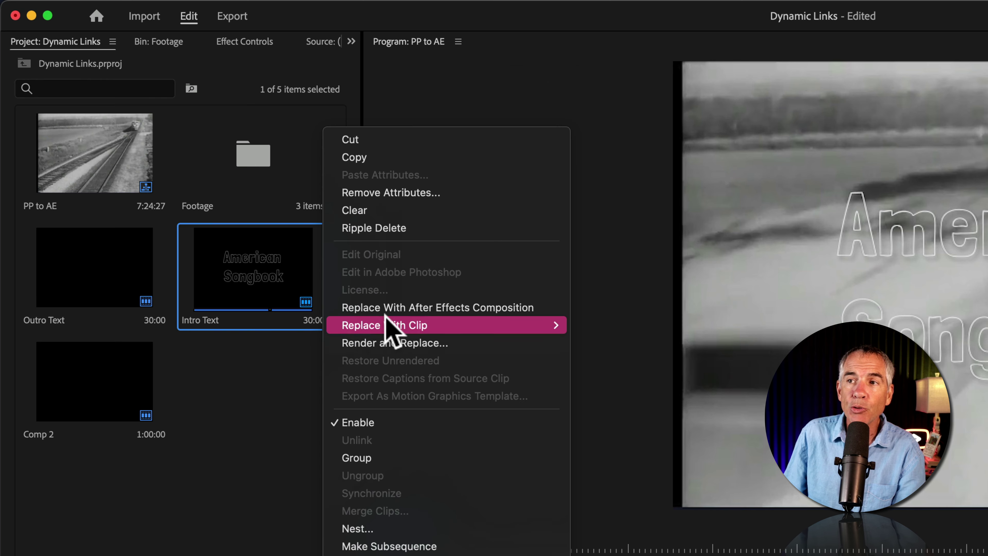
left_click(501, 308)
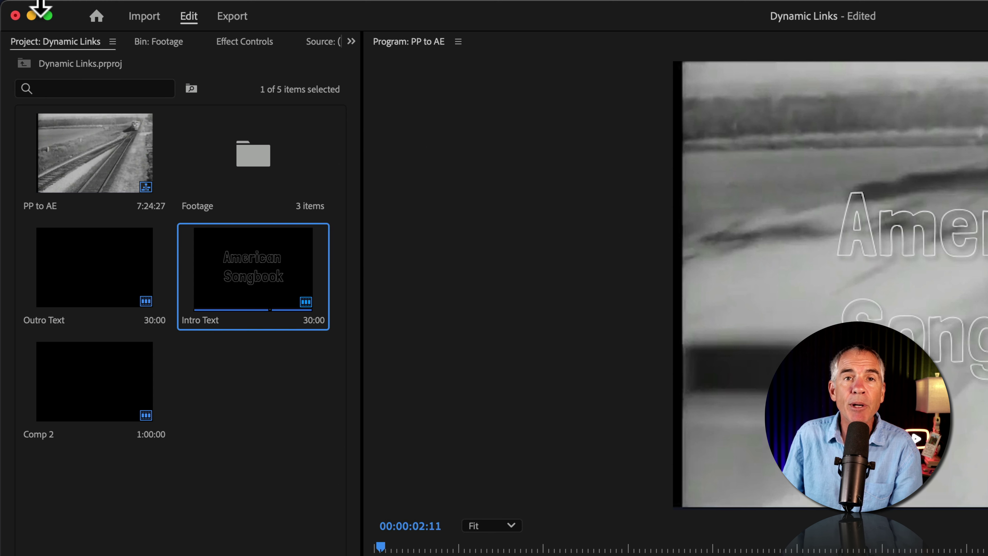
left_click(134, 9)
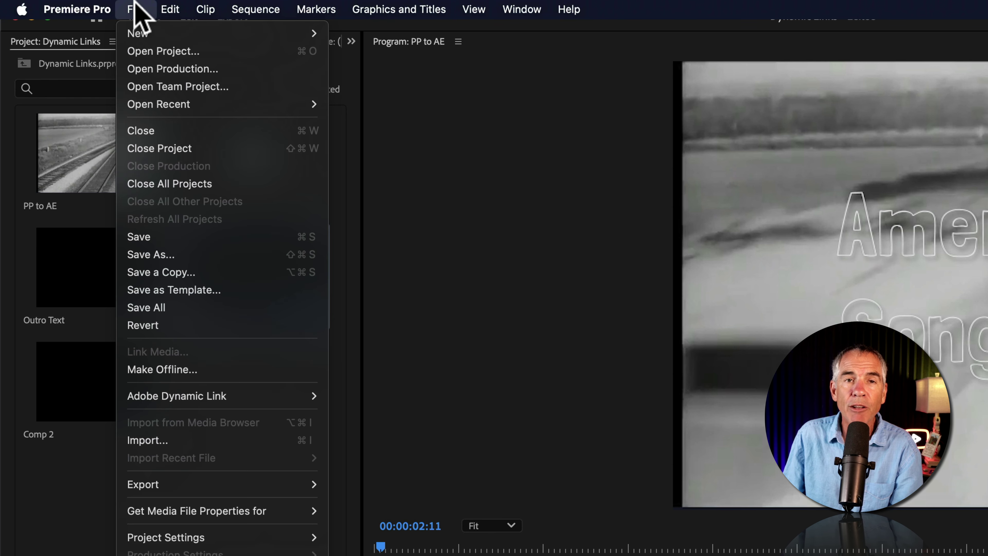
mouse_move(202, 398)
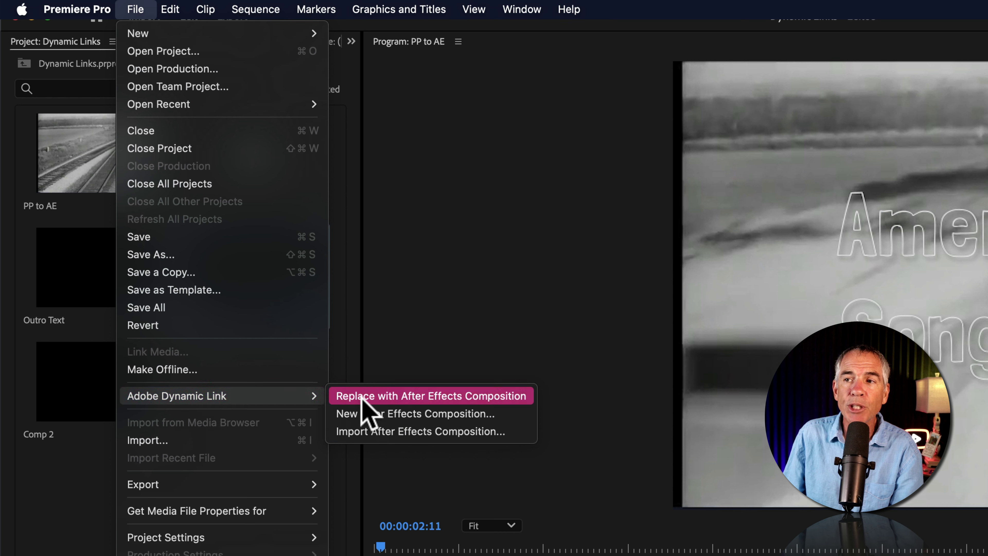
left_click(521, 401)
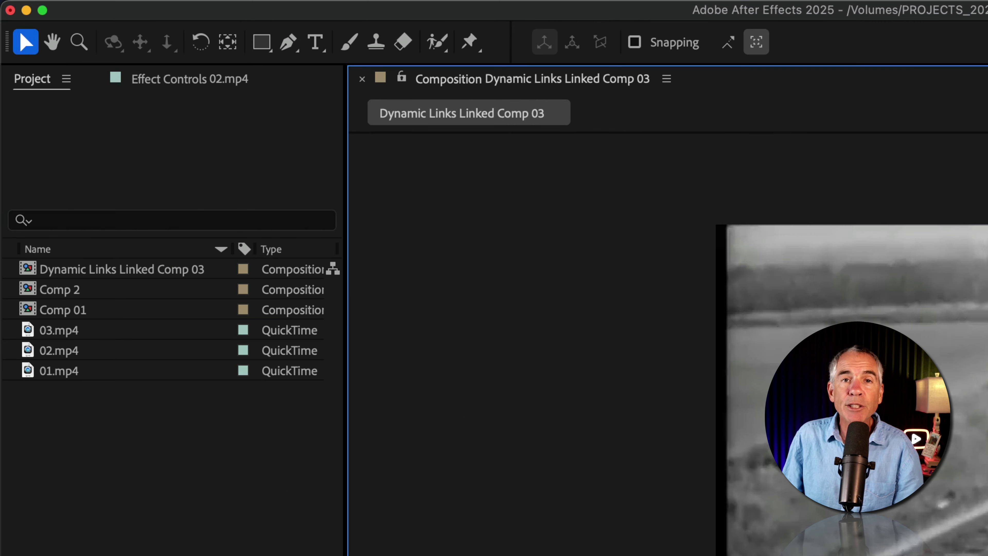
- Examine Dynamic Links Linked Comp 03, its footage and its layers in After Effects, and switch to Premiere Pro to view the linked clip
left_click(210, 543)
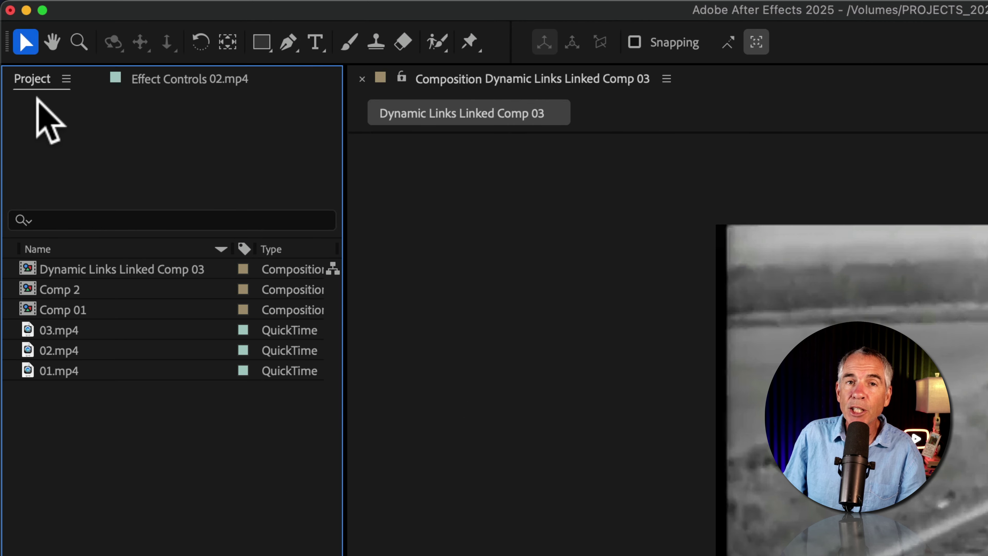
left_click(69, 268)
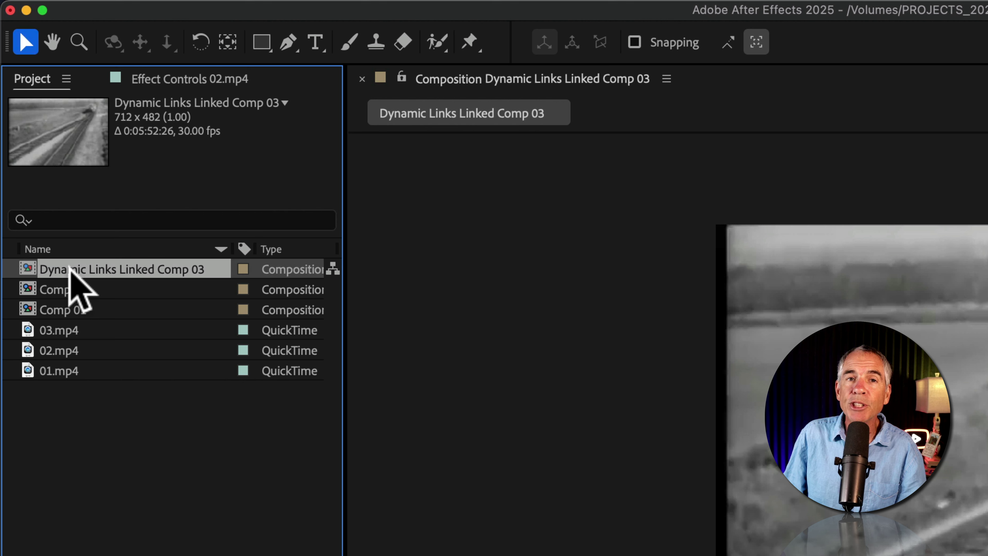
left_click(64, 330)
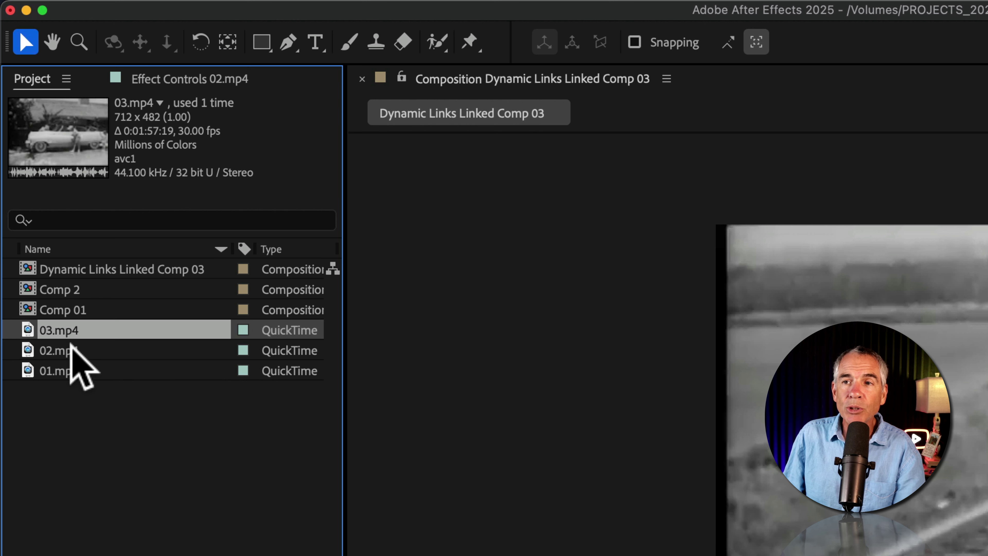
left_click(76, 367, "shift")
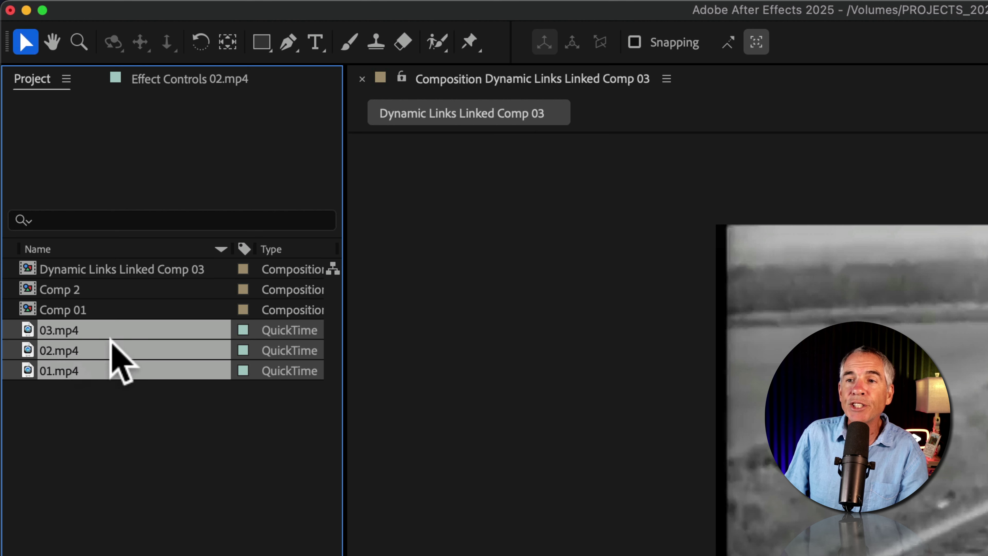
left_click(48, 457)
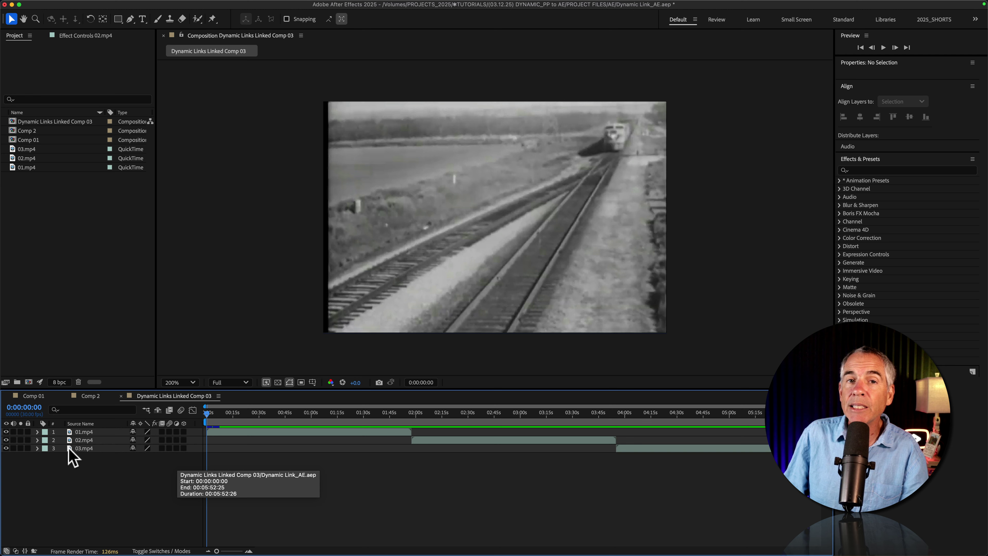
left_click(88, 434)
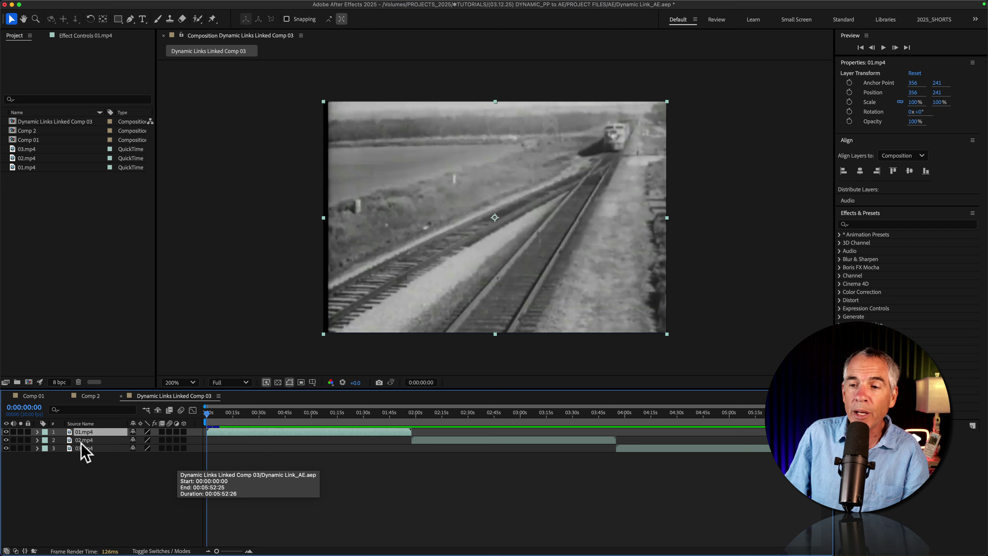
left_click(114, 483)
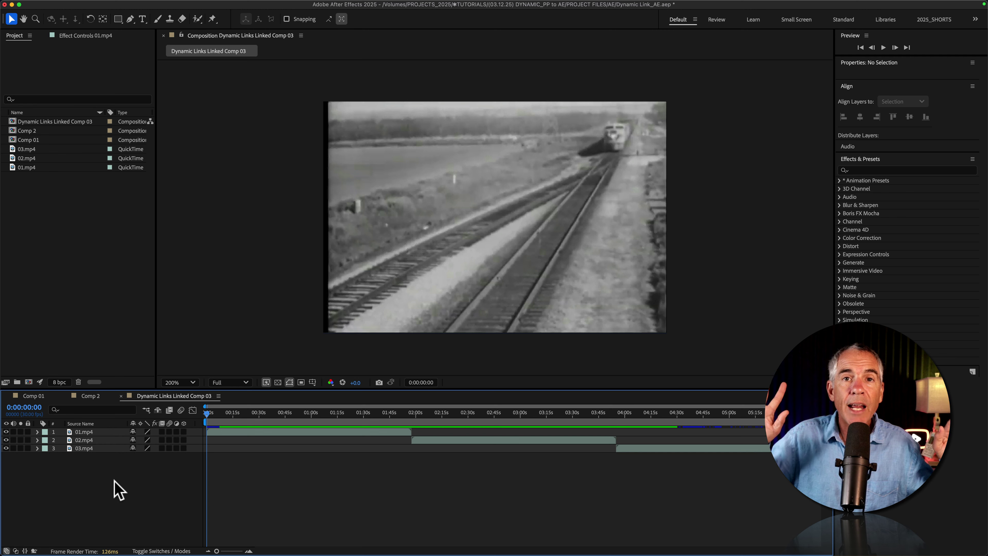
key("super+Tab")
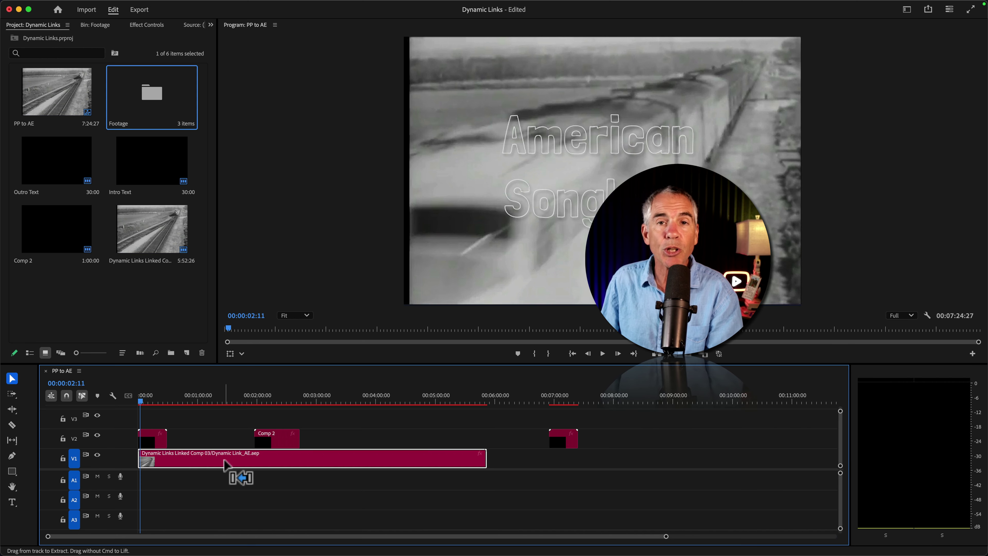
- Switch to After Effects and add an adjustment layer above the three footage layers in Dynamic Links Linked Comp 03
key("super+Tab")
key("super+Tab")
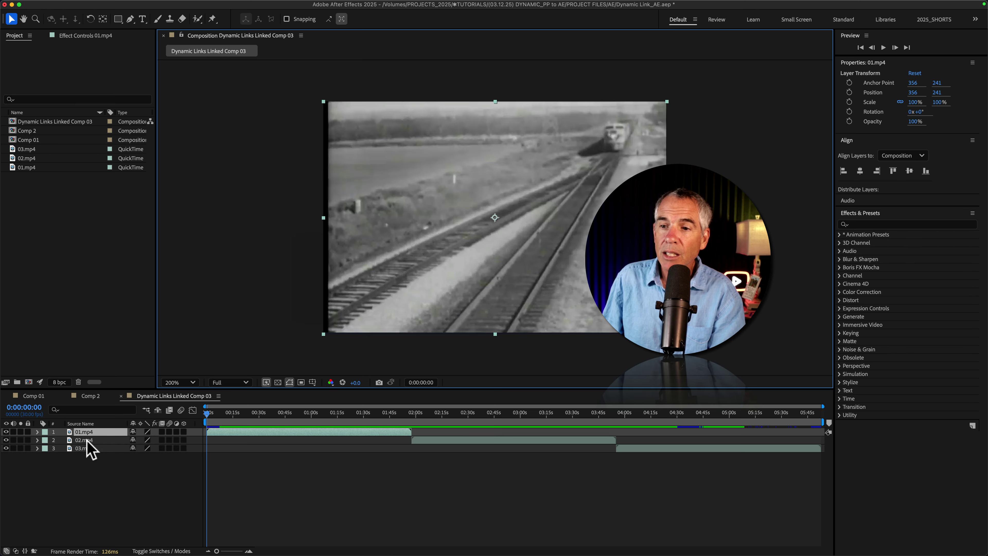
right_click(95, 484)
mouse_move(129, 429)
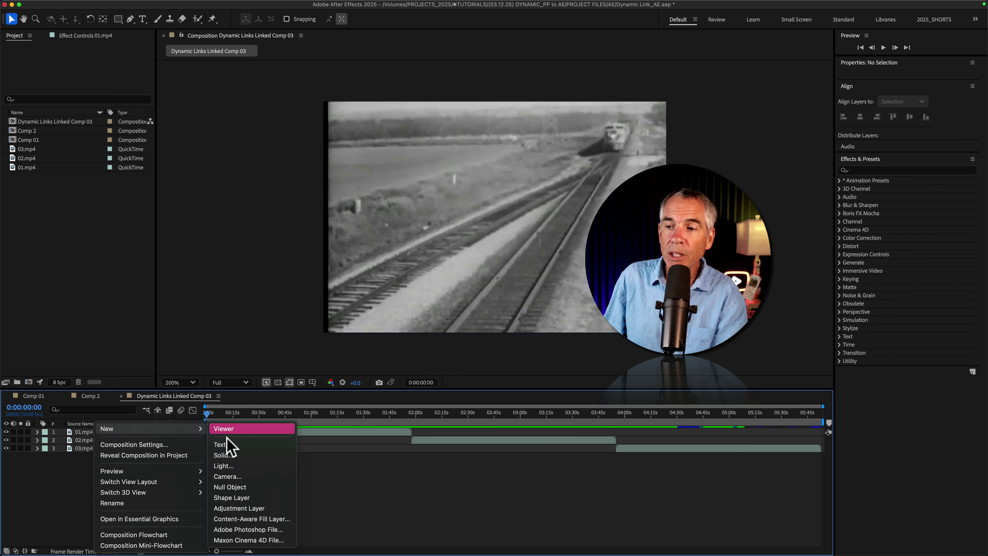
left_click(241, 507)
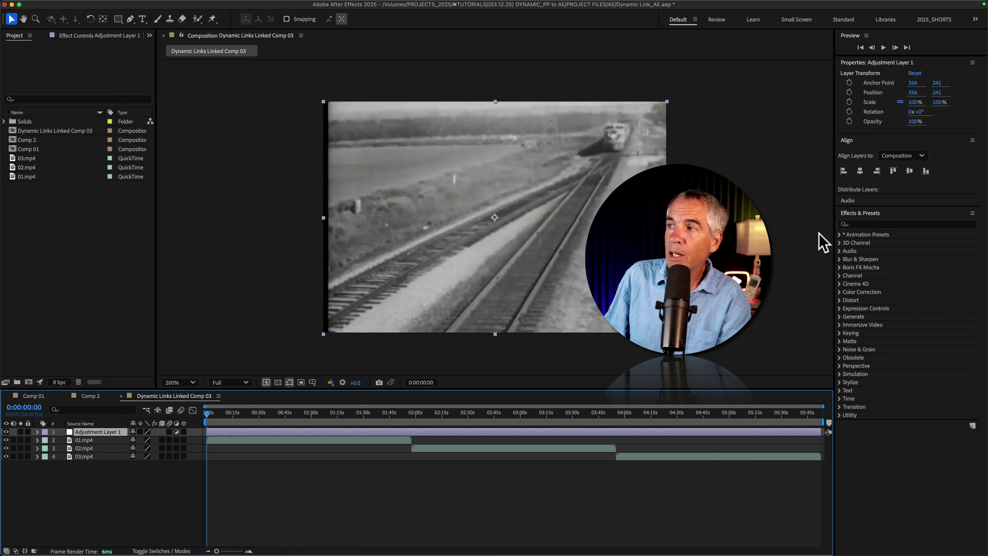
- Find the Tritone effect and apply it to the adjustment layer in Dynamic Links Linked Comp 03
left_click(868, 224)
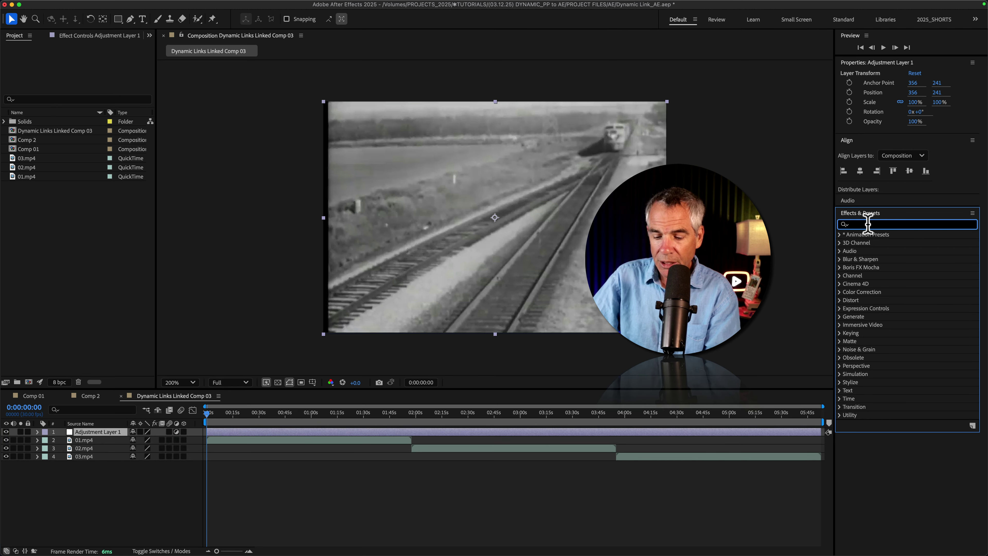
type("tri")
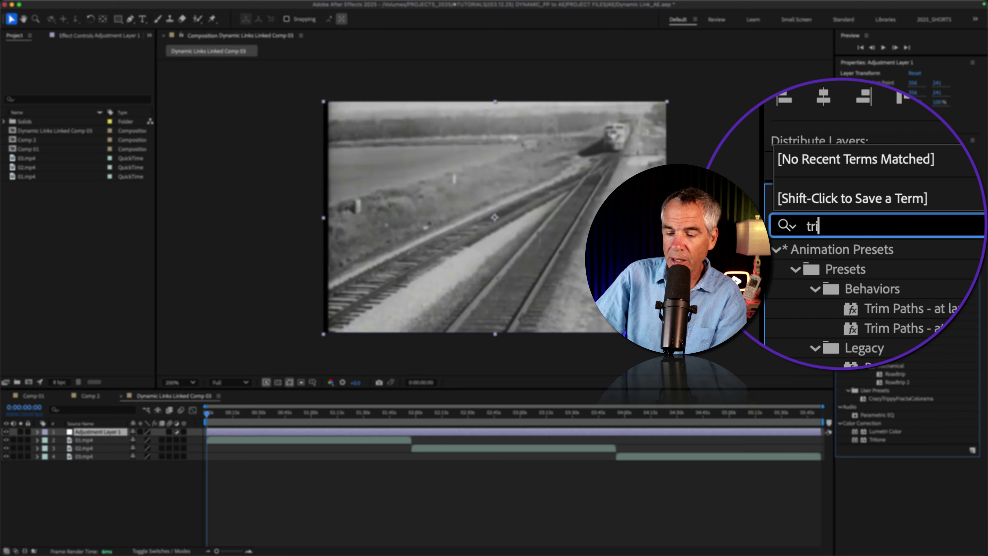
type("to")
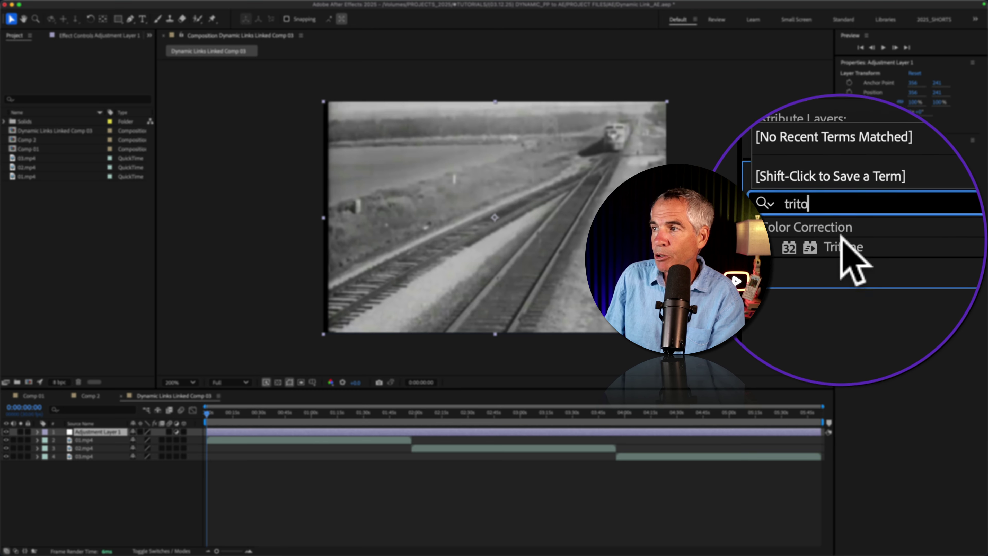
left_click_drag(876, 243, 199, 383)
left_click_drag(59, 429, 59, 430)
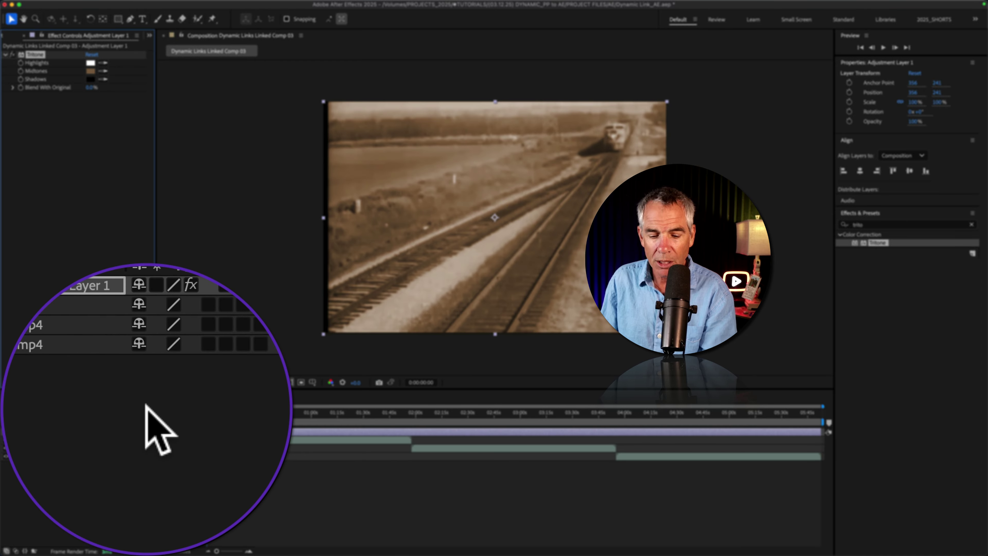
- Switch to Premiere Pro and create a new linked After Effects composition at 712 x 482, 30.00 fps and square pixels
key("super+Tab")
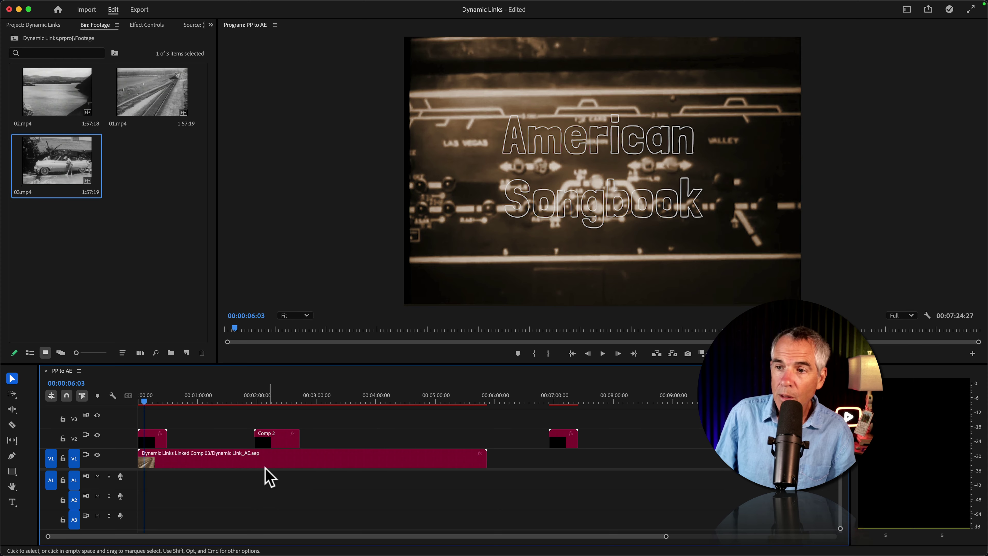
left_click(266, 473)
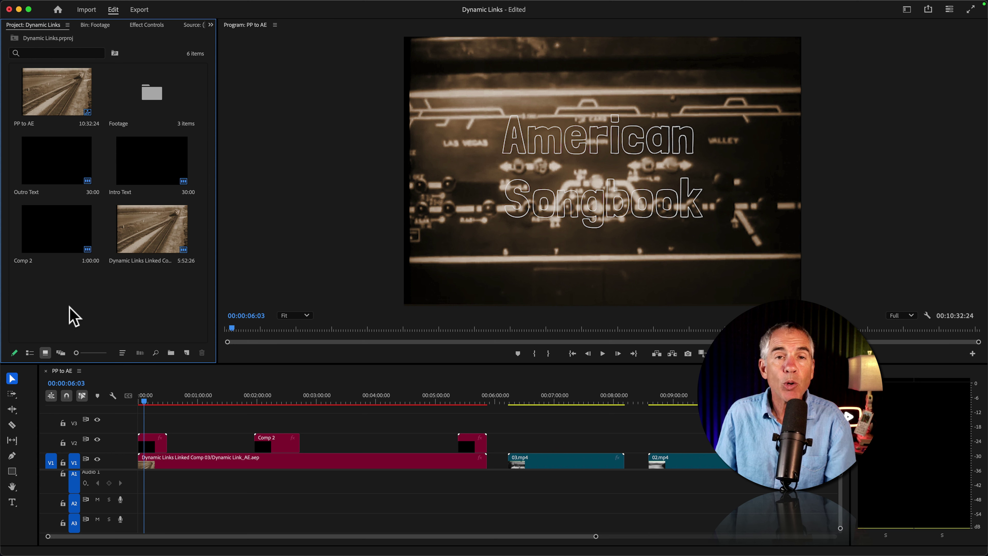
left_click(45, 180)
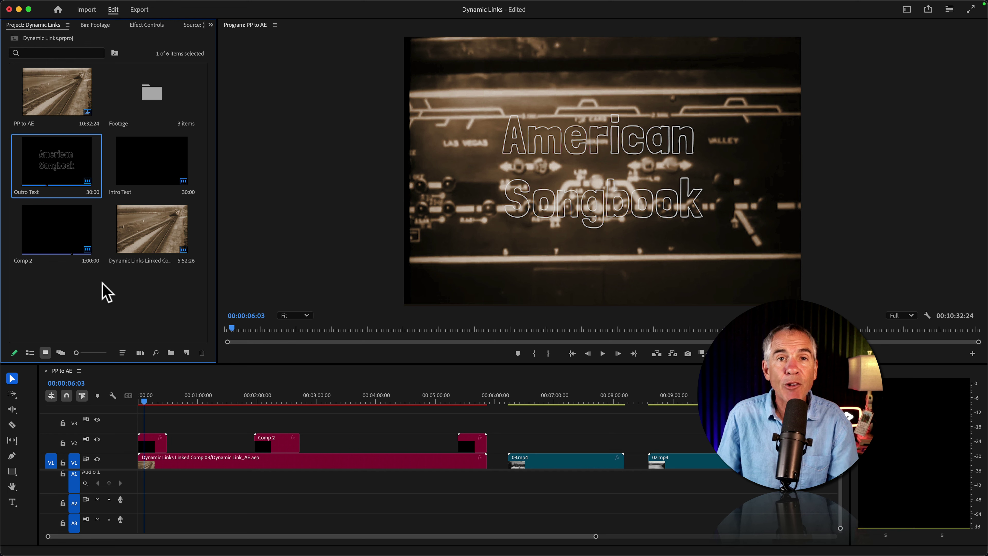
left_click(90, 316)
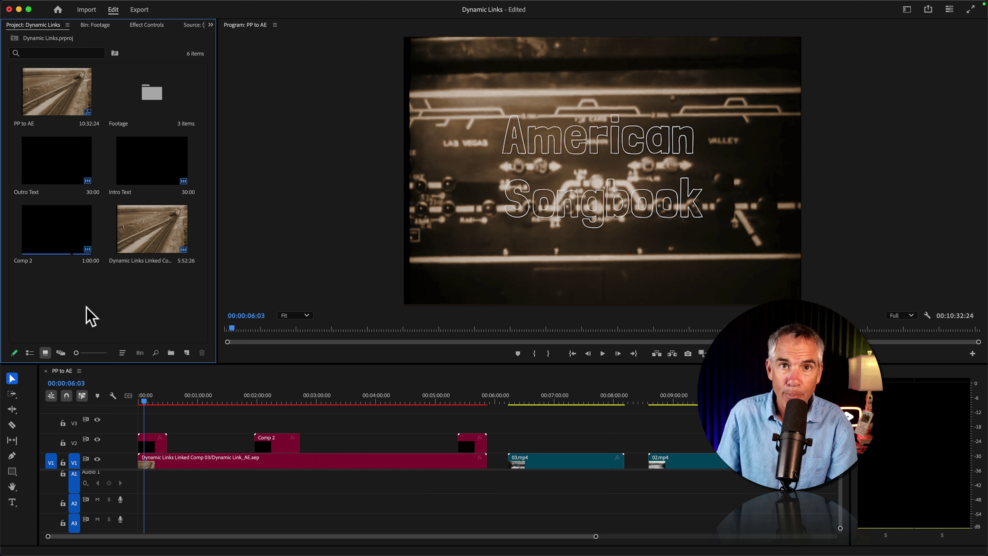
left_click(83, 5)
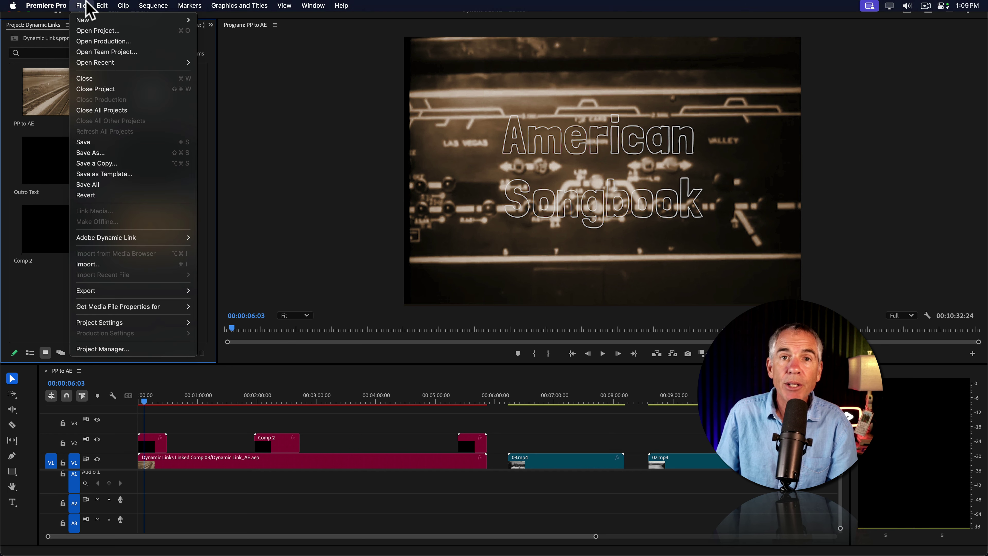
mouse_move(109, 238)
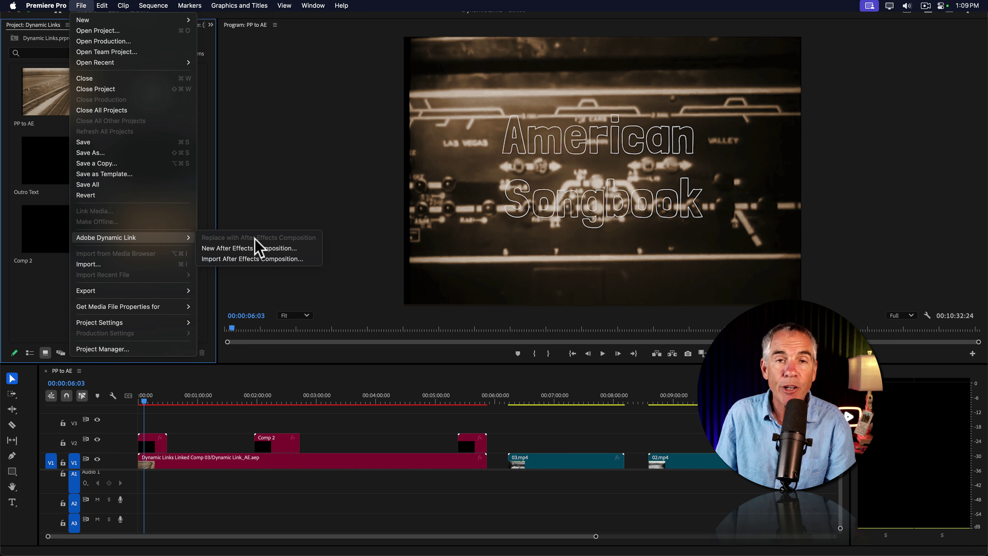
left_click(294, 248)
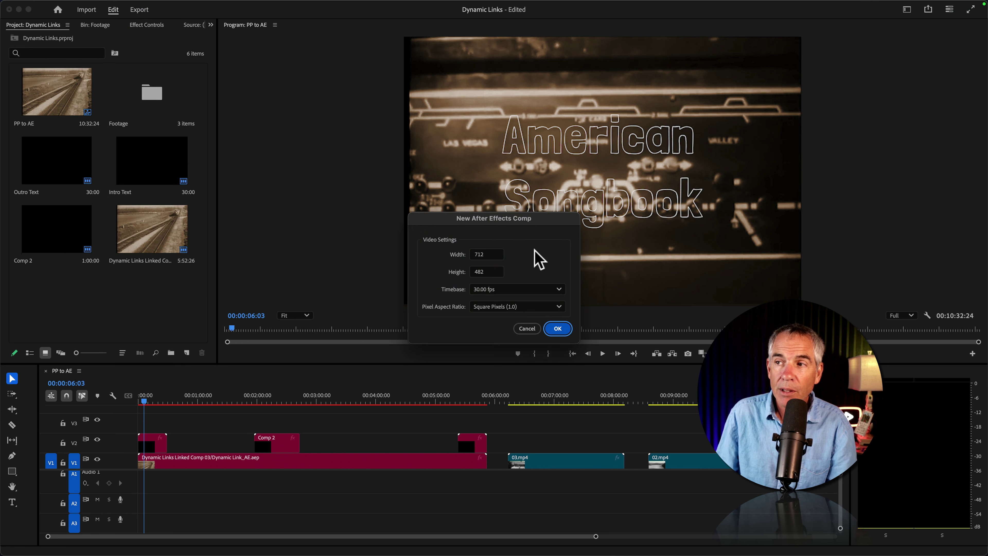
left_click(559, 329)
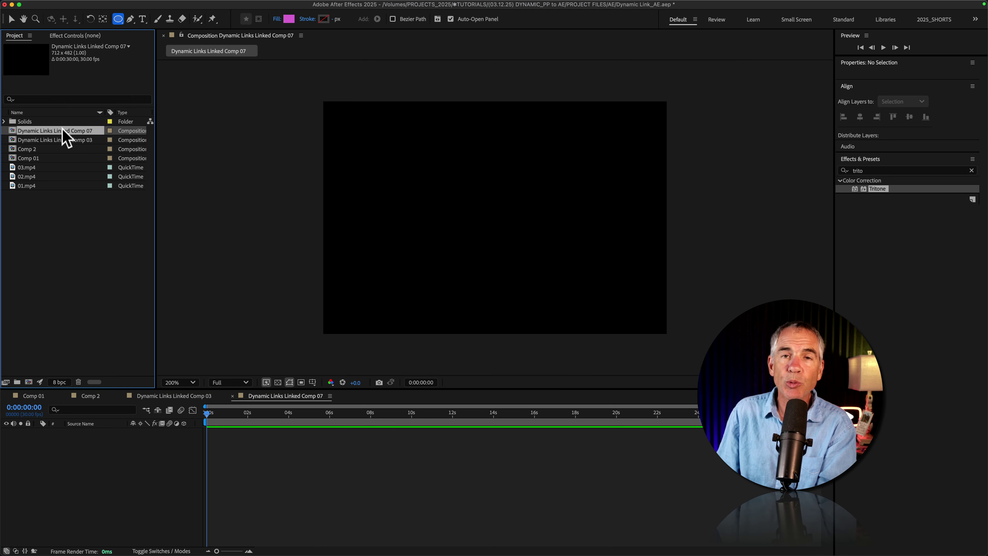
- Switch to Premiere Pro and select the newly linked composition in the project
key("super+Tab")
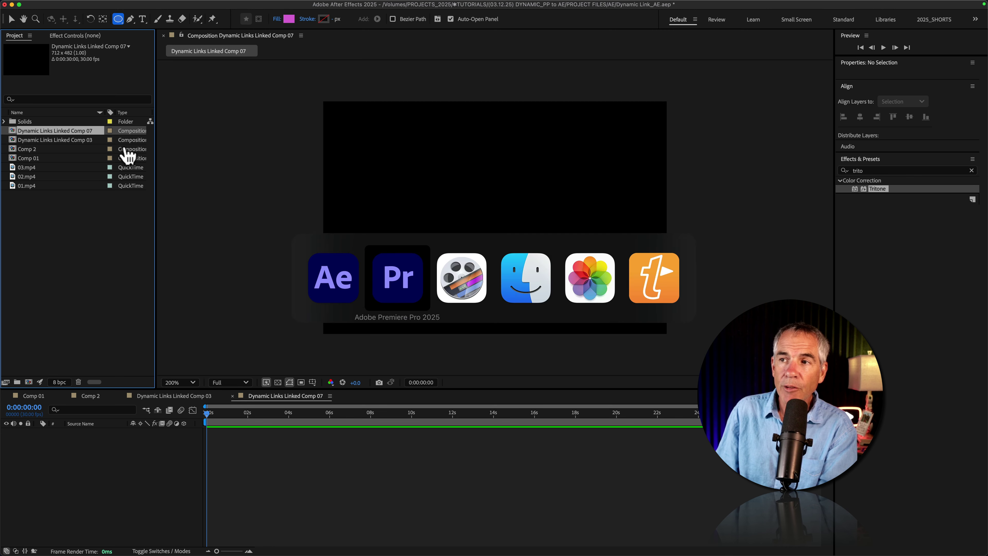
left_click(392, 276)
left_click(62, 309)
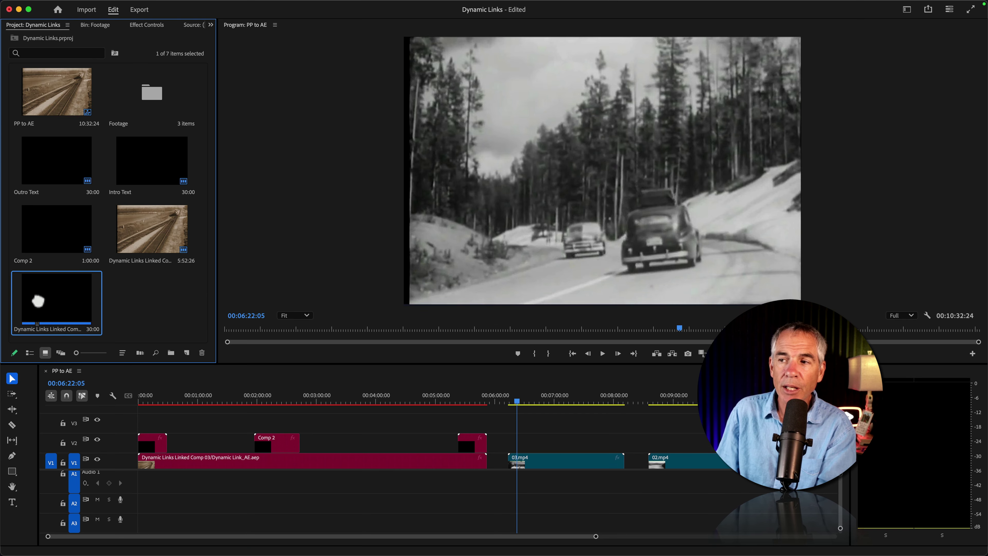
- Place the newly linked composition on V2 above the linked footage at about 00:04:10 and move the playhead over it
left_click_drag(38, 301, 393, 421)
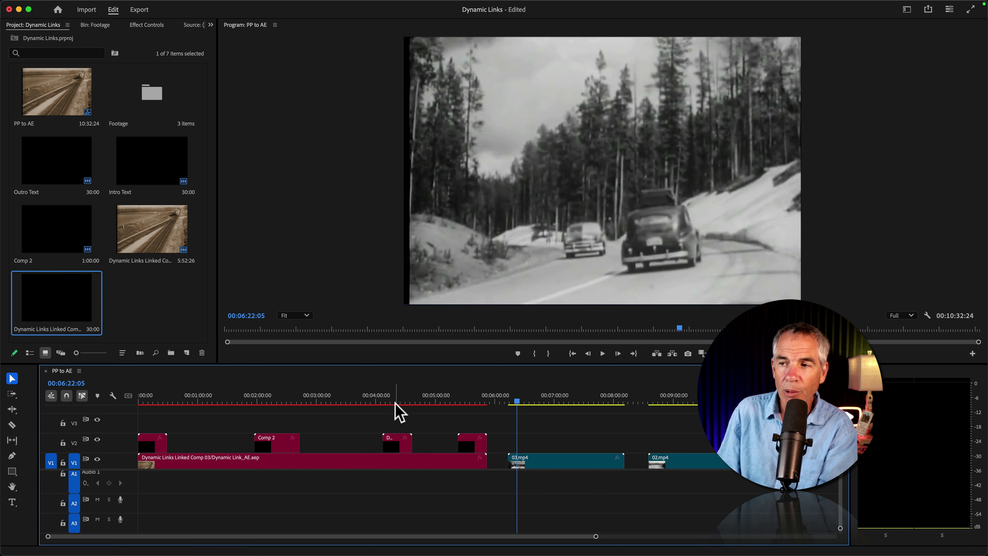
left_click(395, 403)
left_click(405, 448)
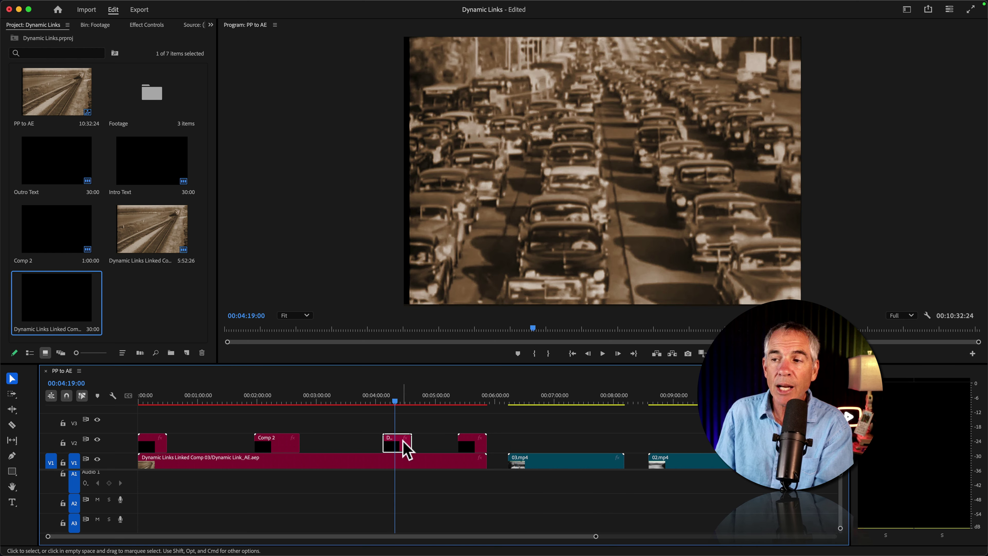
- Switch to After Effects, open Dynamic Links Linked Comp 07 and draw a magenta circle about 235 px wide near its centre
key("super+Tab")
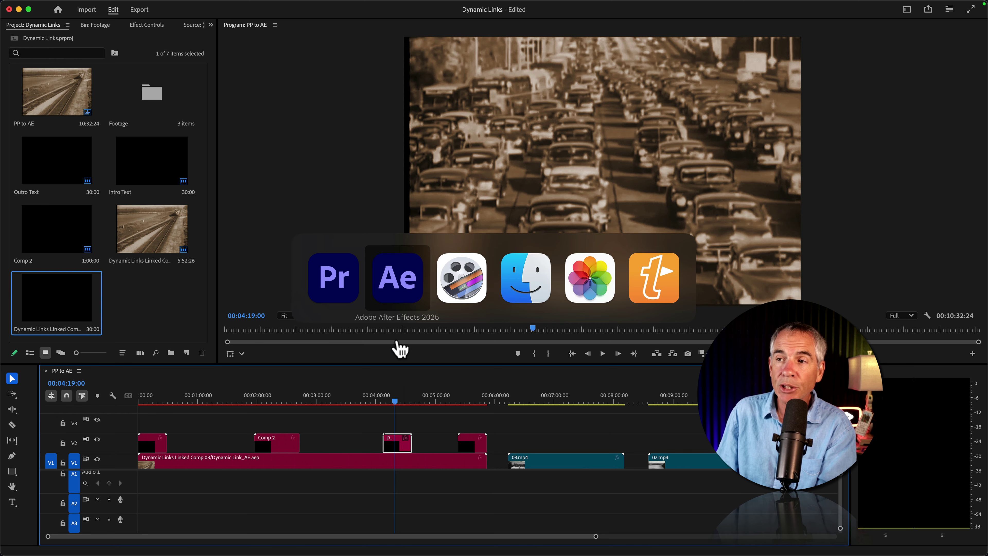
left_click(397, 294)
double_click(18, 131)
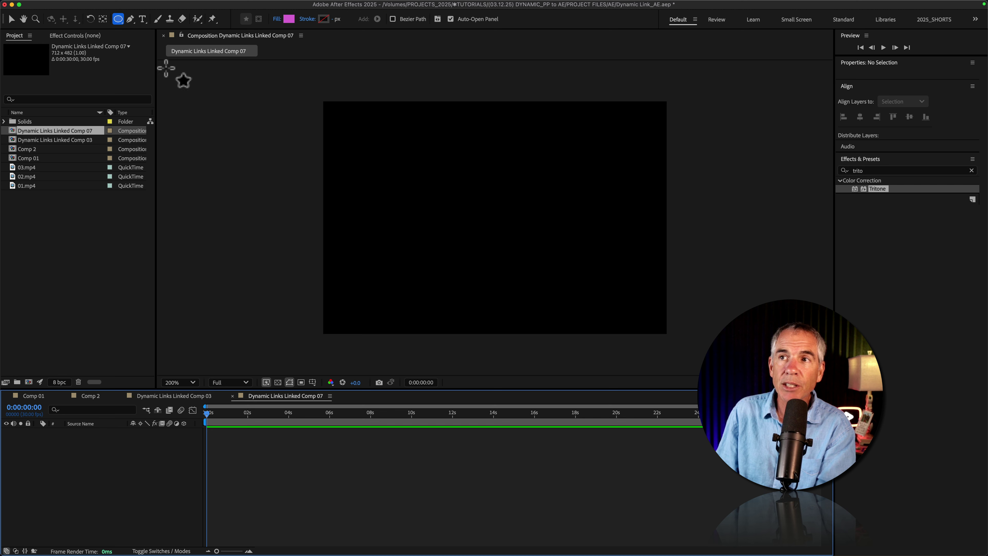
left_click_drag(119, 19, 171, 39)
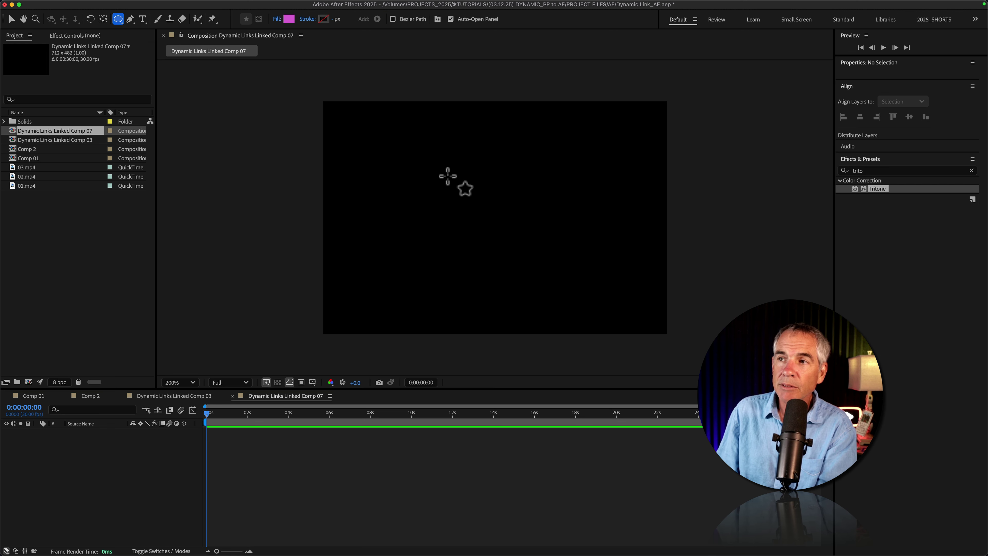
mouse_move(448, 160)
left_mouse_down()
mouse_move(494, 195)
mouse_move(561, 273)
left_mouse_up()
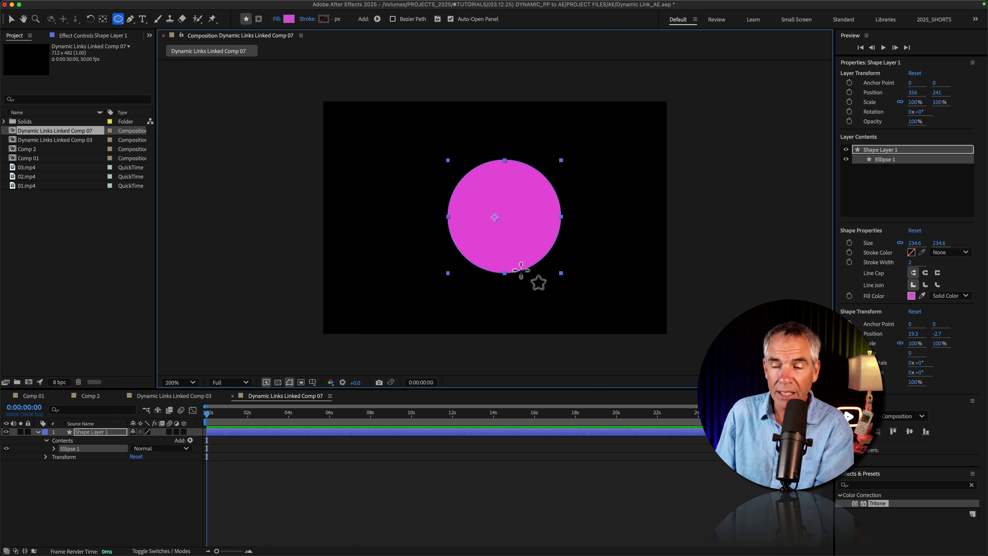
- Switch to Premiere Pro and replace the 03.mp4 and 02.mp4 clips on V1 with a single linked After Effects composition
key("super+Tab")
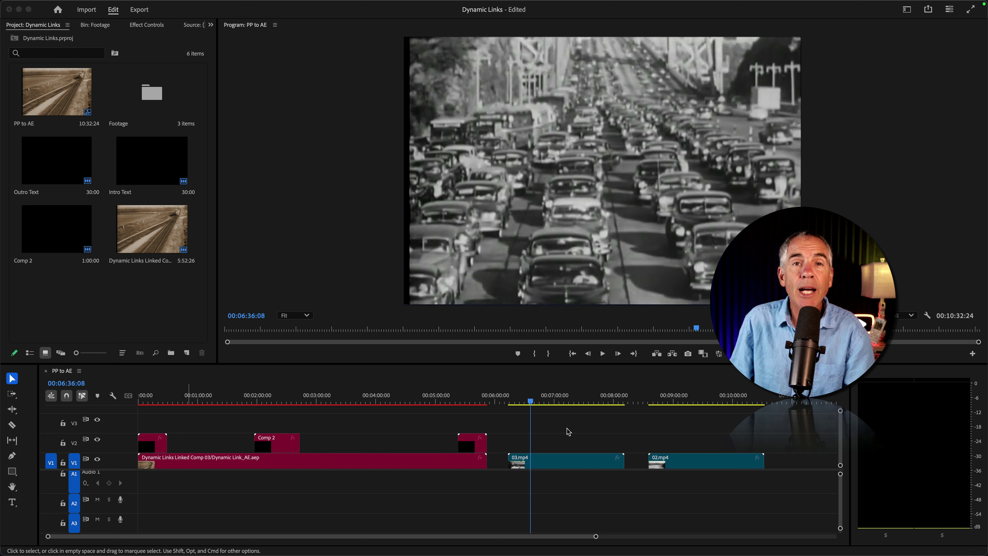
left_click(591, 482)
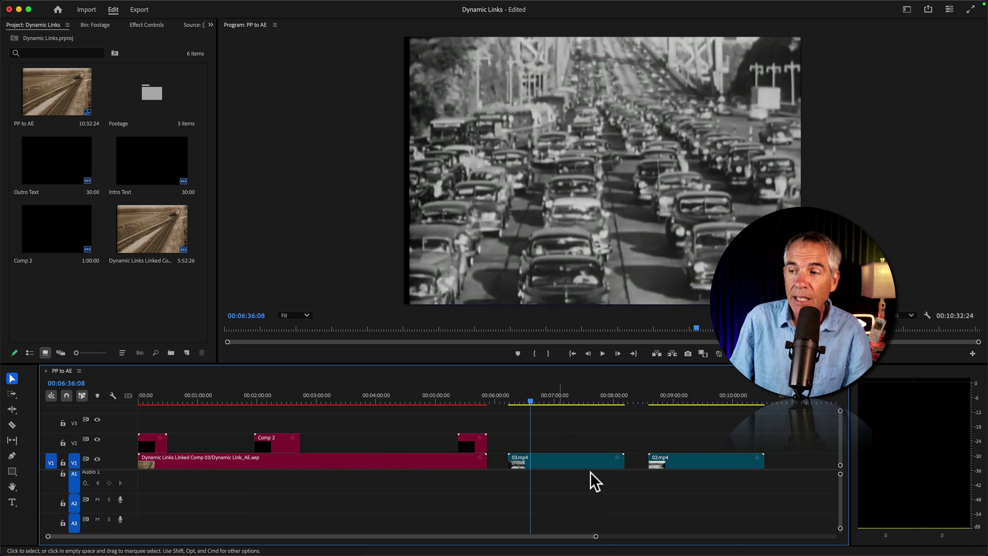
left_click(587, 471)
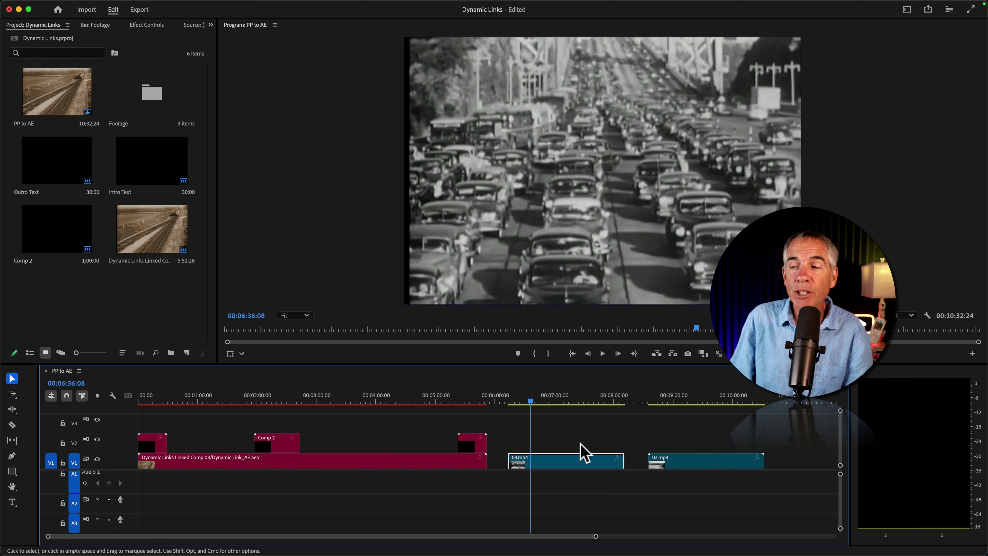
left_click_drag(582, 454, 706, 474)
key("Escape")
right_click(563, 465)
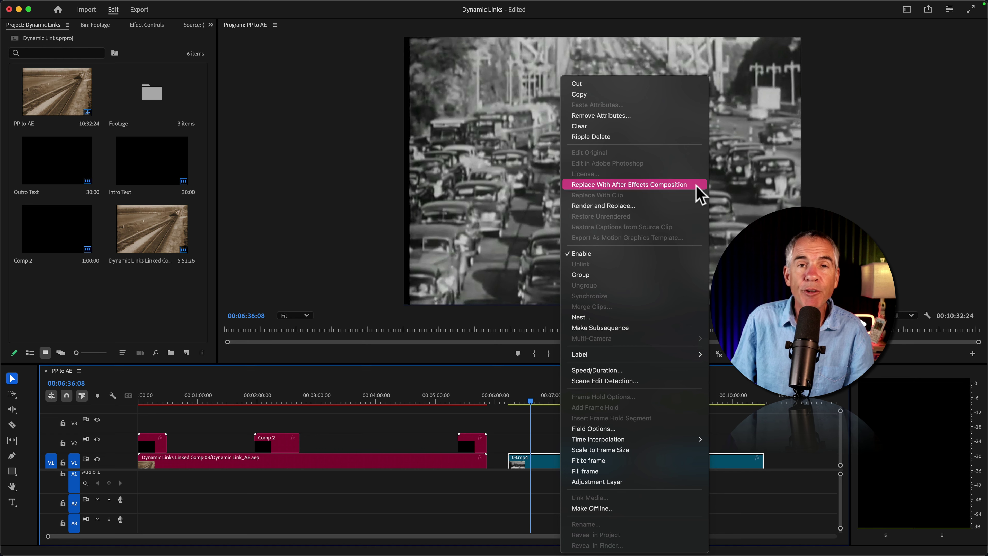
left_click(699, 195)
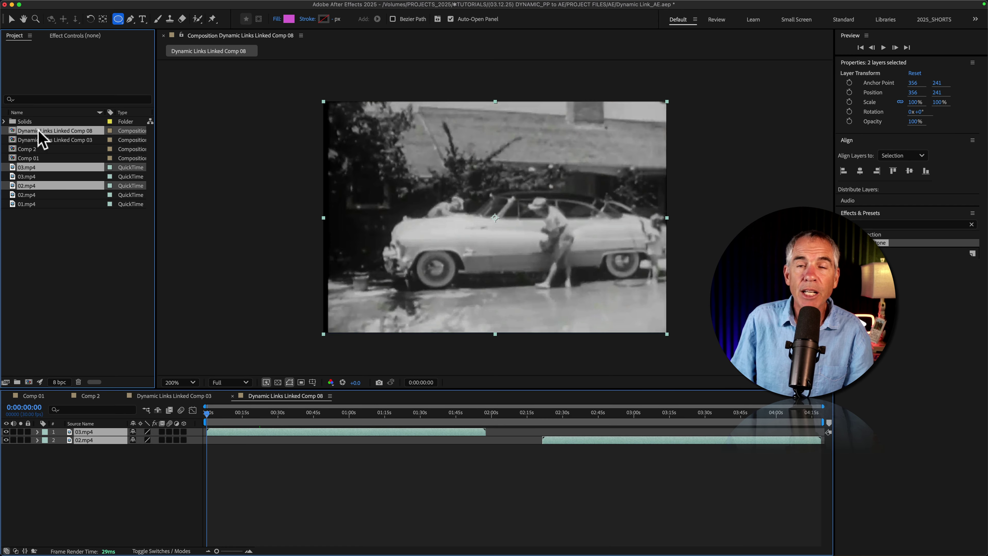
- Examine the layers of Dynamic Links Linked Comp 08 in After Effects and its replacement clip in the Premiere Pro sequence
left_click(66, 257)
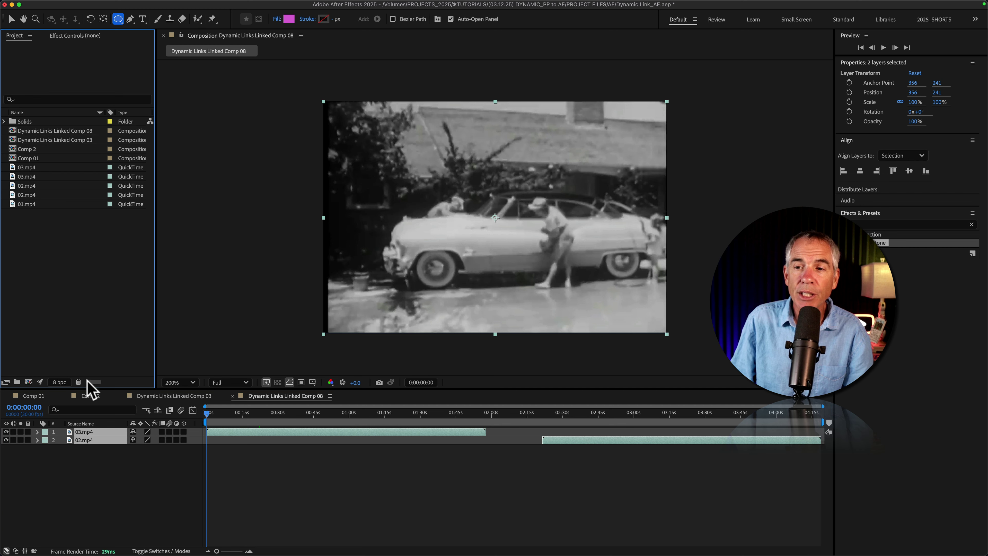
left_click(92, 453)
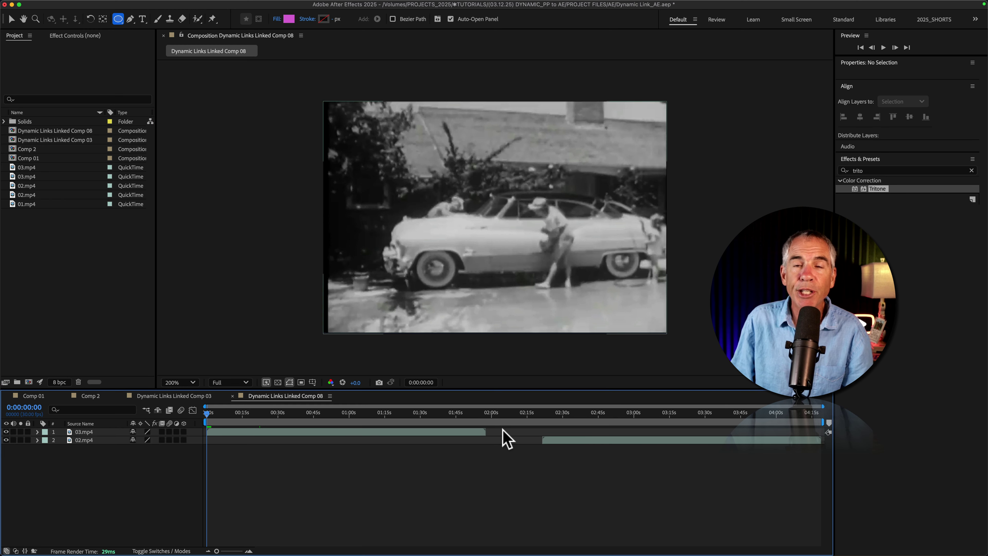
key("v")
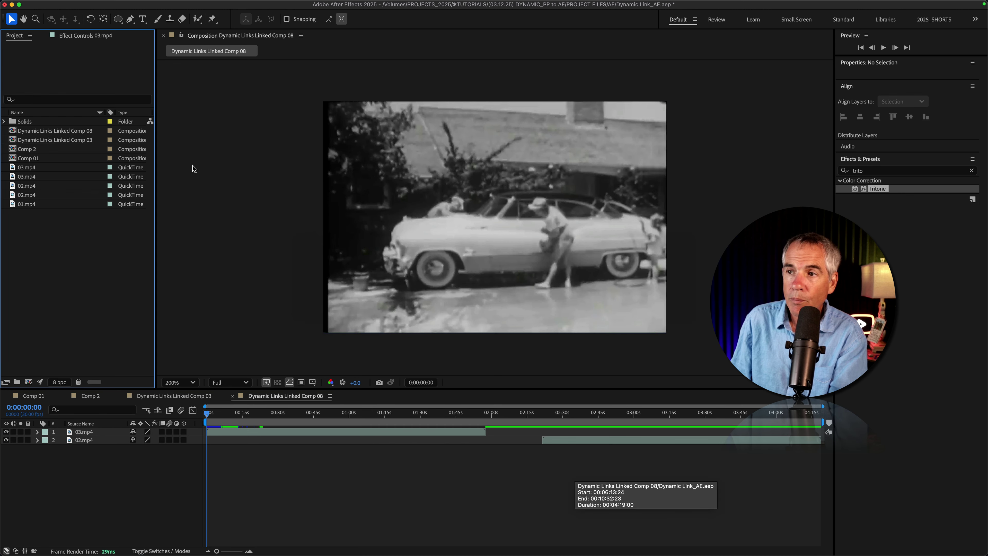
key("super+Tab")
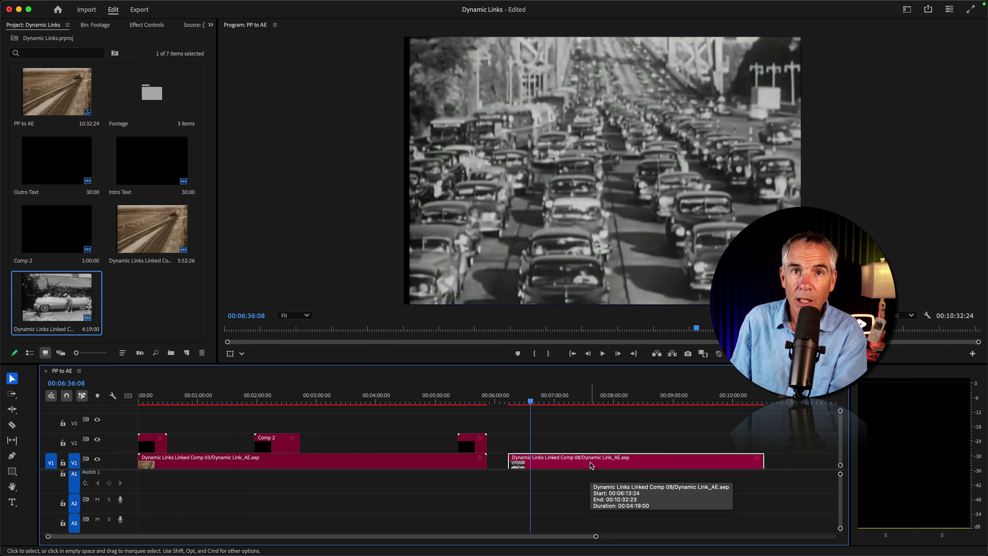
- Switch to After Effects, apply Tritone to the 03.mp4 and 02.mp4 layers in Dynamic Links Linked Comp 08, and check the linked clip in Premiere Pro
key("super+Tab")
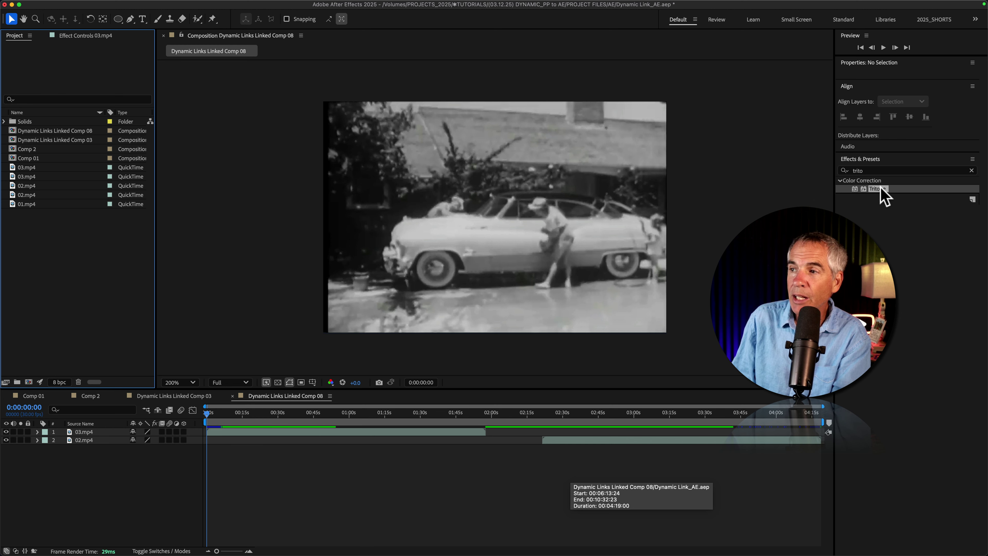
left_click_drag(880, 190, 108, 431)
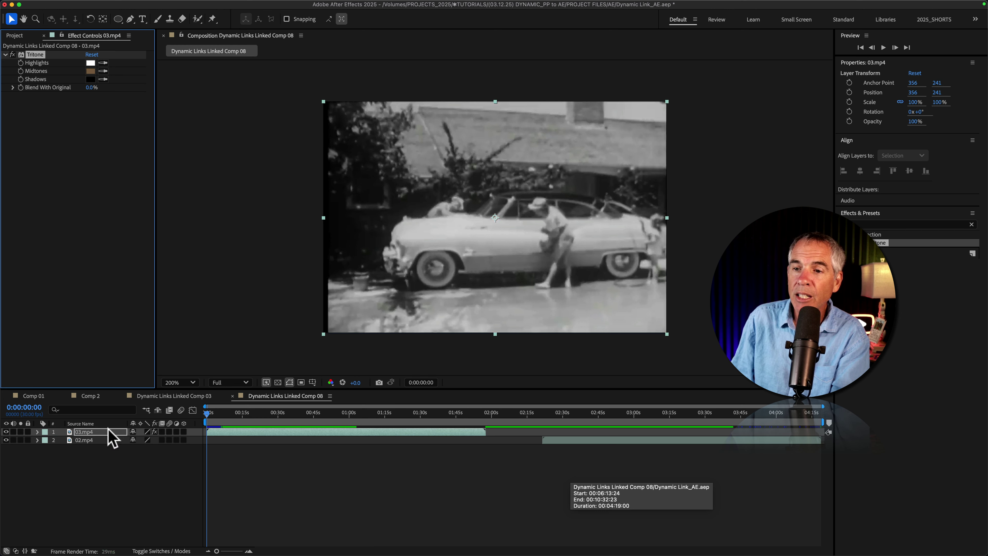
left_click_drag(881, 242, 115, 442)
key("super+Tab")
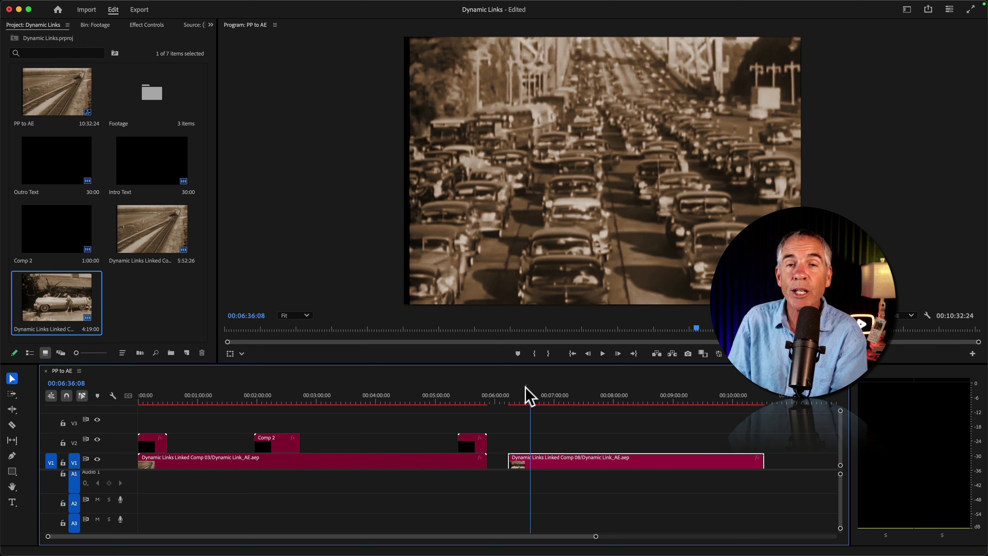
key("super+Tab")
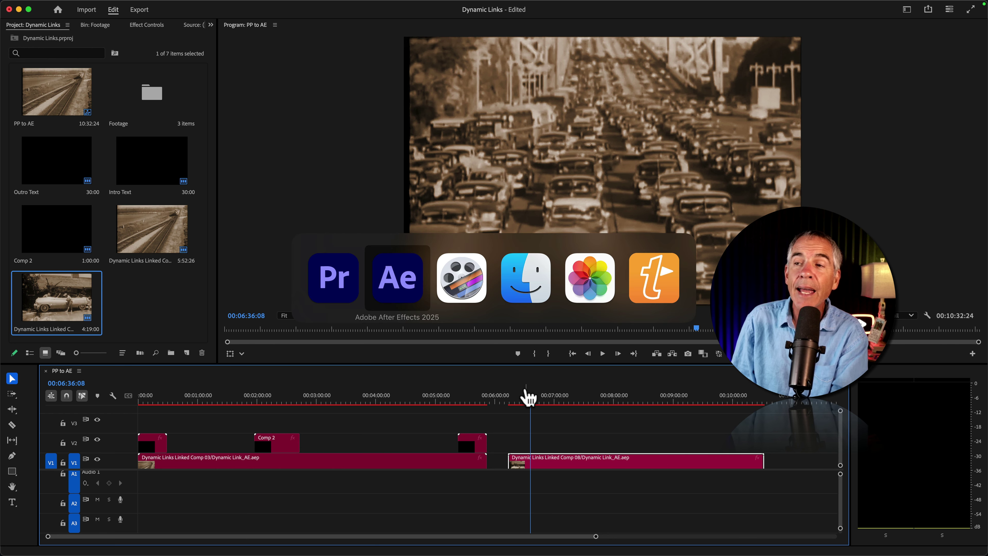